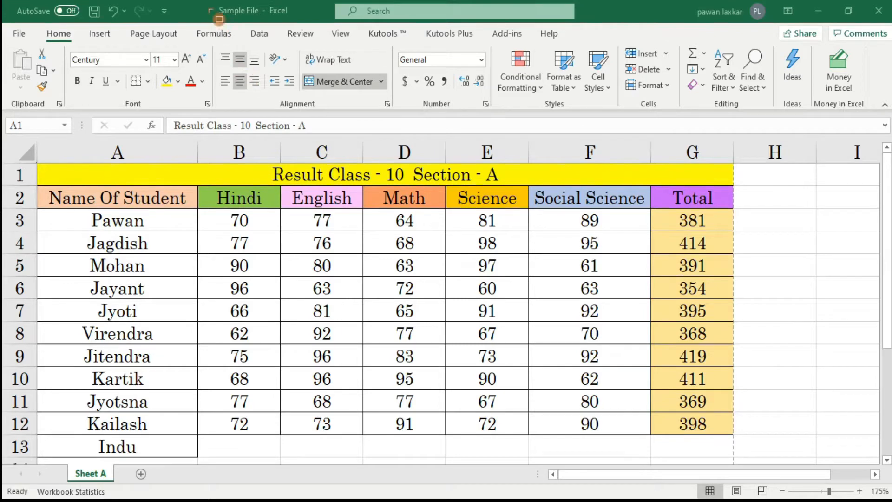
pyautogui.moveTo(204, 2)
pyautogui.mouseDown()
pyautogui.moveTo(231, 22)
pyautogui.moveTo(320, 22)
pyautogui.mouseUp()
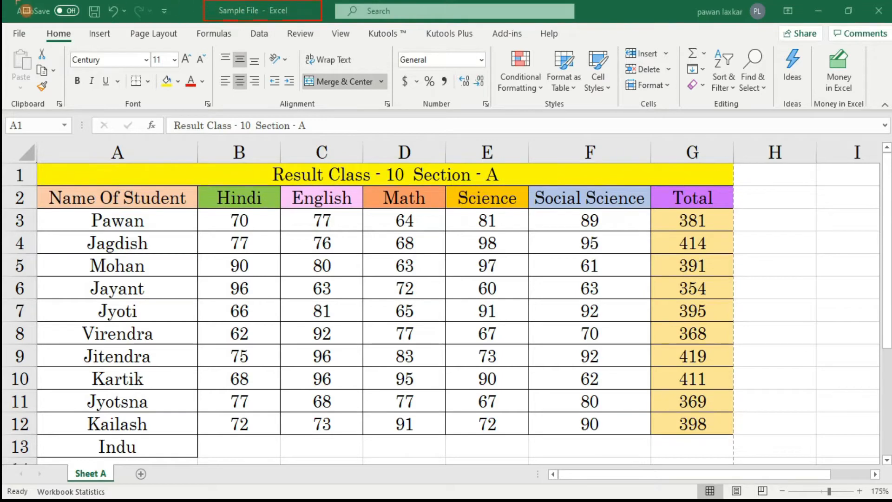
pyautogui.moveTo(12, 10)
pyautogui.mouseDown()
pyautogui.moveTo(55, 29)
pyautogui.moveTo(189, 36)
pyautogui.mouseUp()
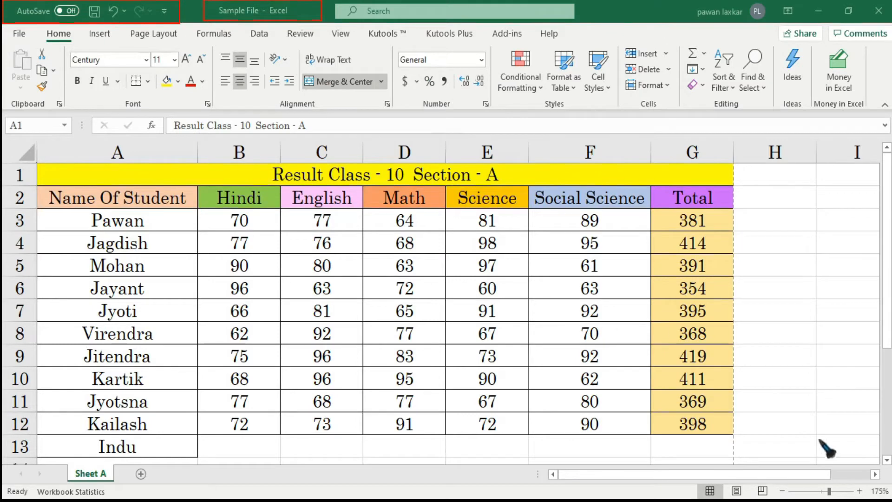
pyautogui.click(824, 426)
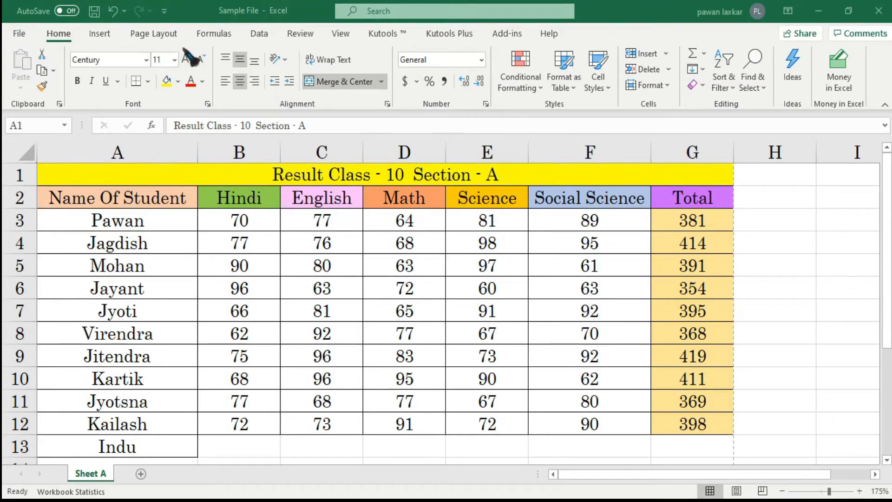
# - Add the New and Open commands to the Quick Access Toolbar
pyautogui.click(164, 12)
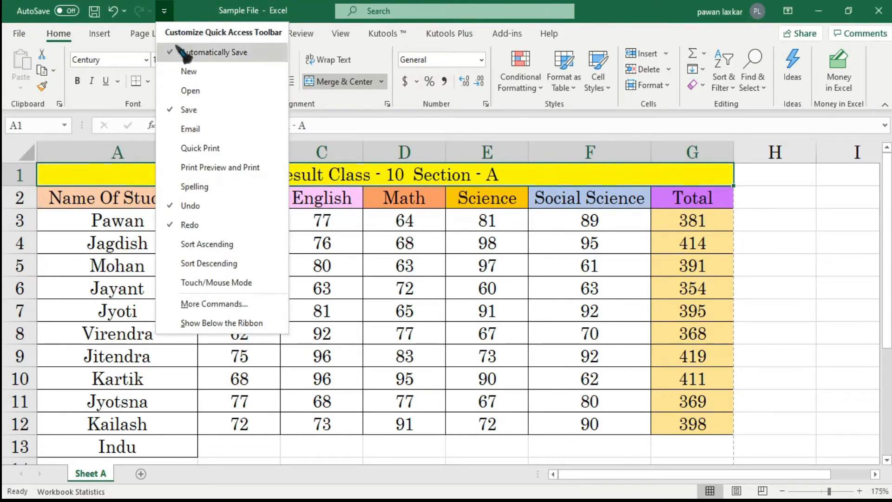
pyautogui.click(179, 71)
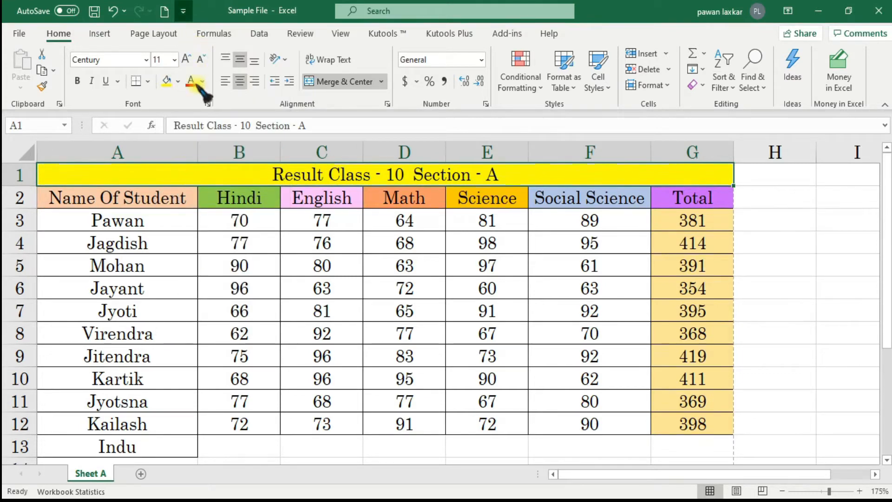
pyautogui.click(183, 11)
pyautogui.click(194, 91)
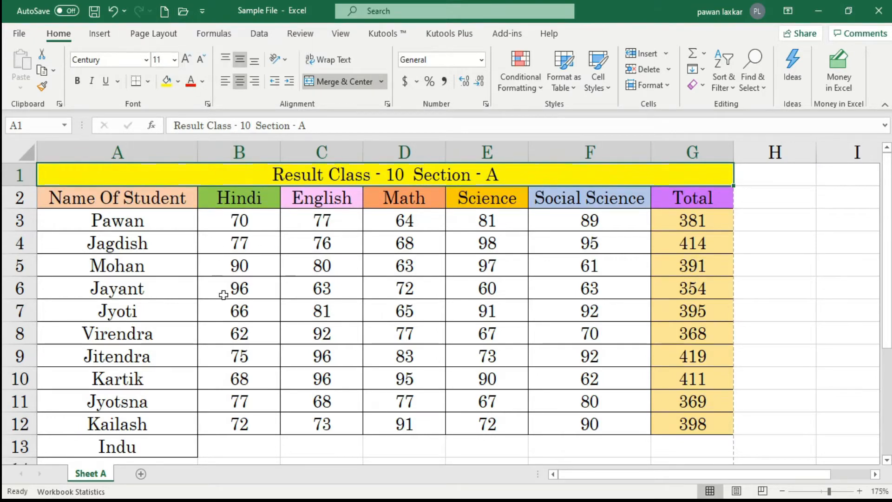
# - Save the workbook and add the Quick Print command to the Quick Access Toolbar
pyautogui.click(179, 219)
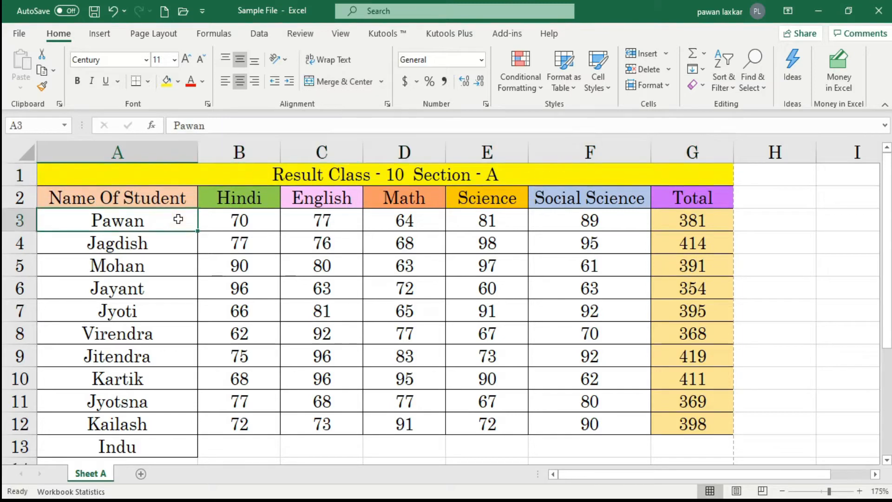
pyautogui.click(95, 12)
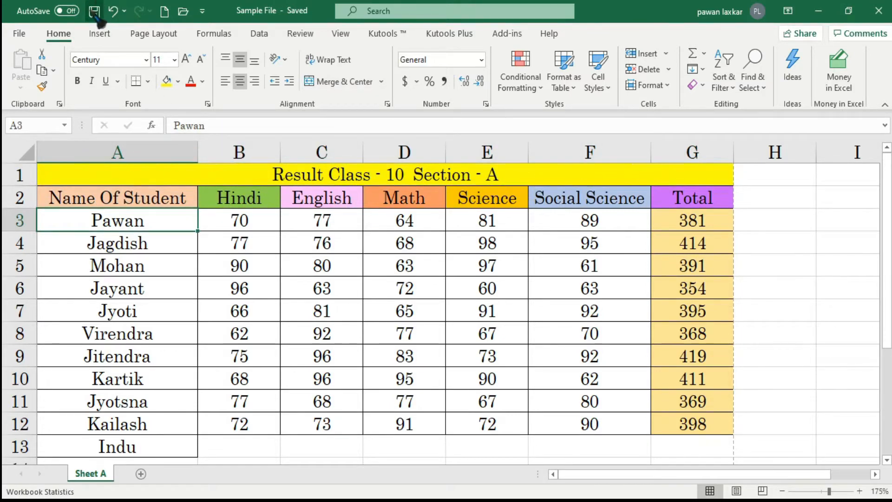
pyautogui.click(202, 11)
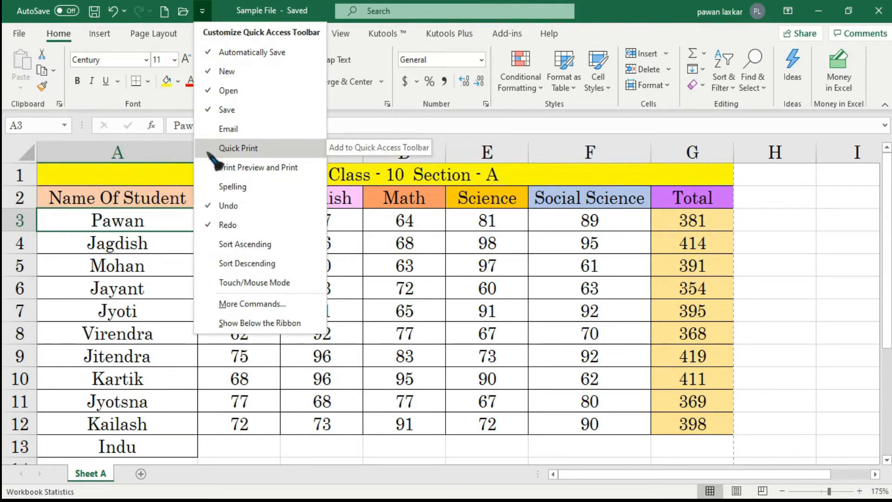
pyautogui.click(207, 147)
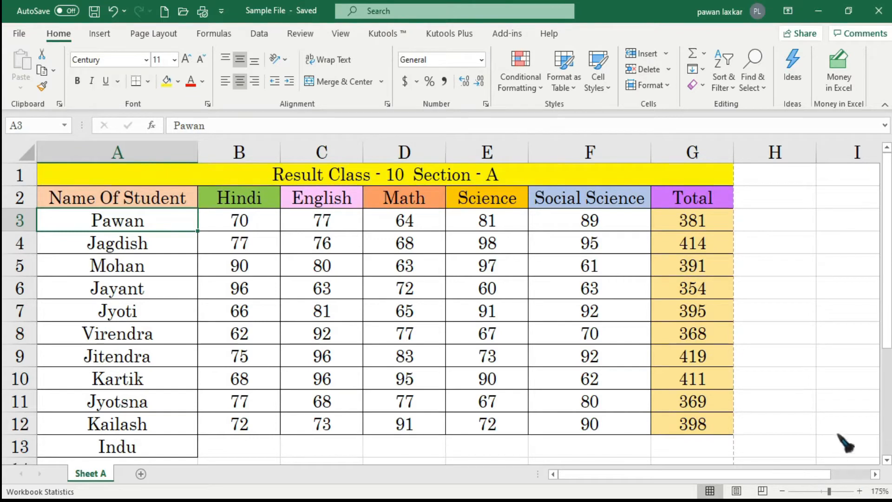
pyautogui.hotkey('ctrl', '2')
pyautogui.moveTo(324, 2)
pyautogui.mouseDown()
pyautogui.moveTo(340, 25)
pyautogui.moveTo(586, 23)
pyautogui.mouseUp()
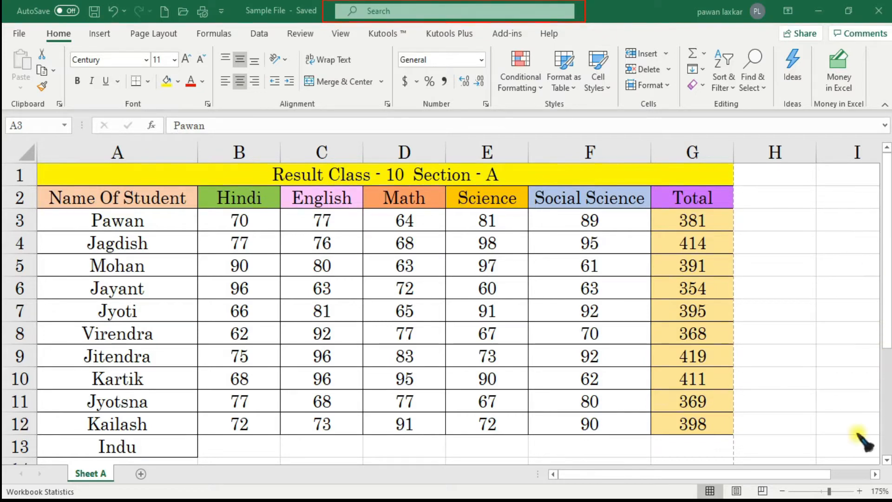
pyautogui.press('Escape')
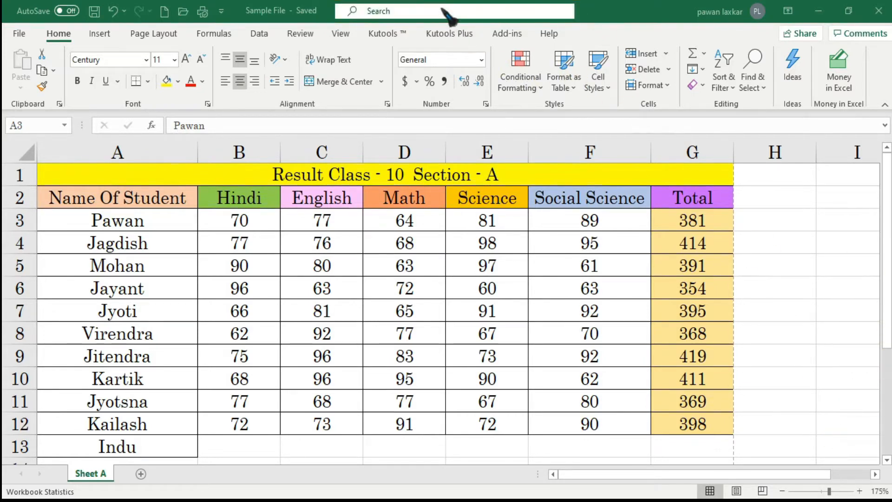
# - Search the commands for "find", open Find from the Find & Select results, and close the dialog
pyautogui.click(437, 12)
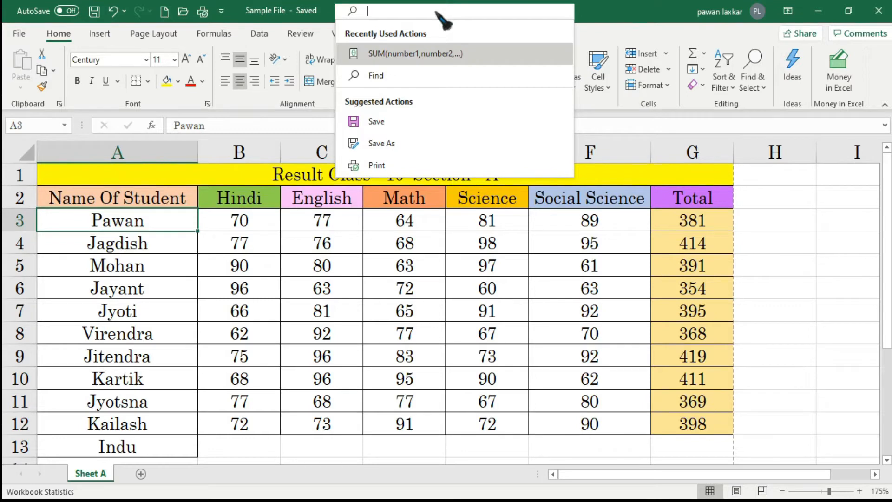
pyautogui.write('fin')
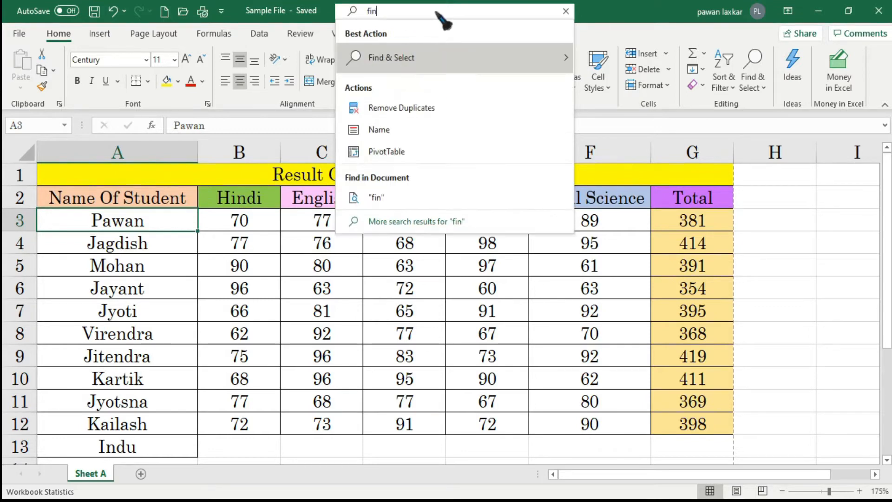
pyautogui.write('d')
pyautogui.moveTo(413, 59)
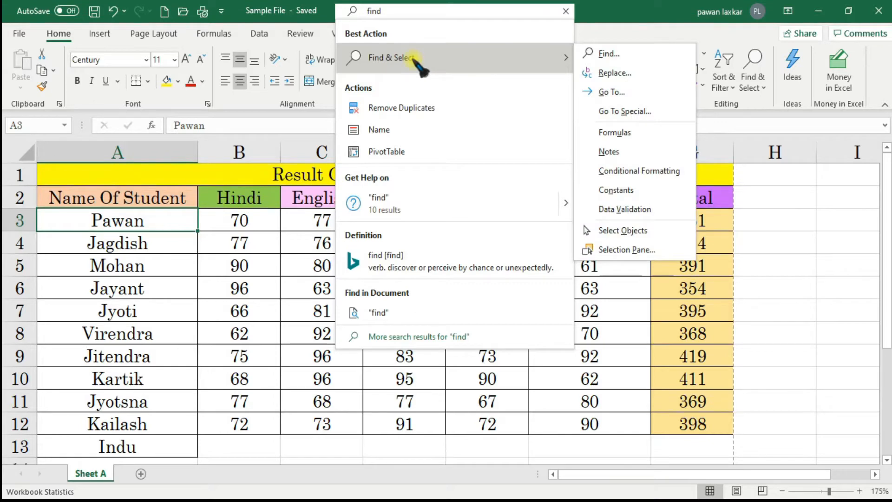
pyautogui.click(660, 56)
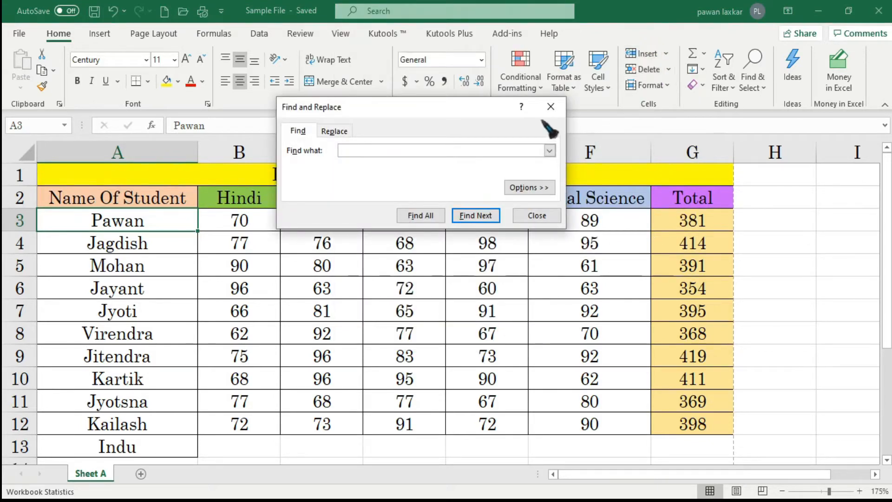
pyautogui.click(550, 106)
# - Search the commands for "sum", open the SUM function's arguments for cell A3, and cancel without entering any
pyautogui.click(408, 10)
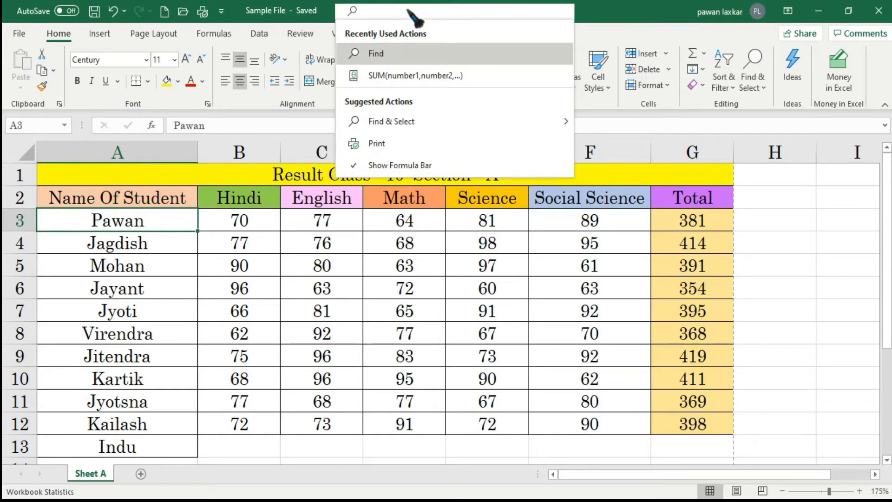
pyautogui.write('sum')
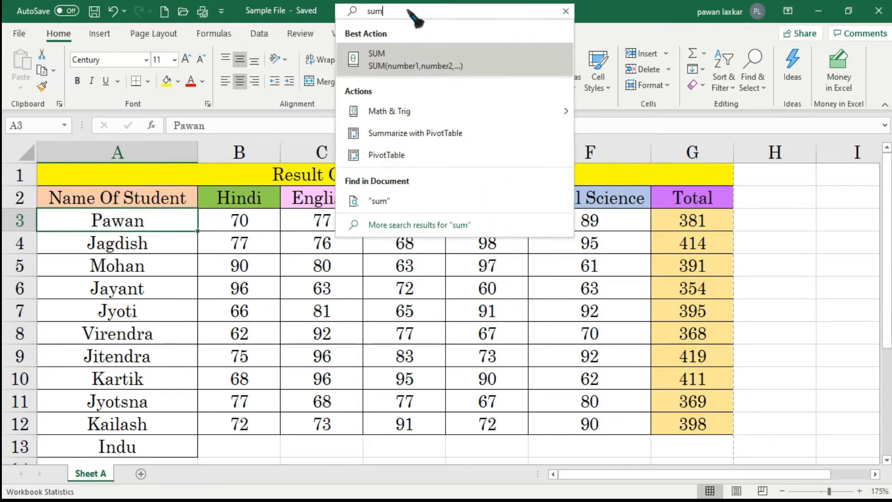
pyautogui.click(394, 56)
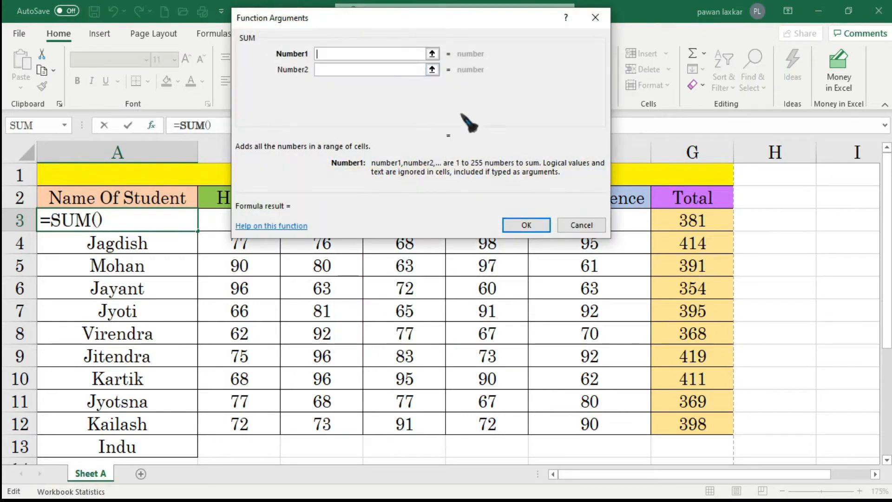
pyautogui.click(581, 226)
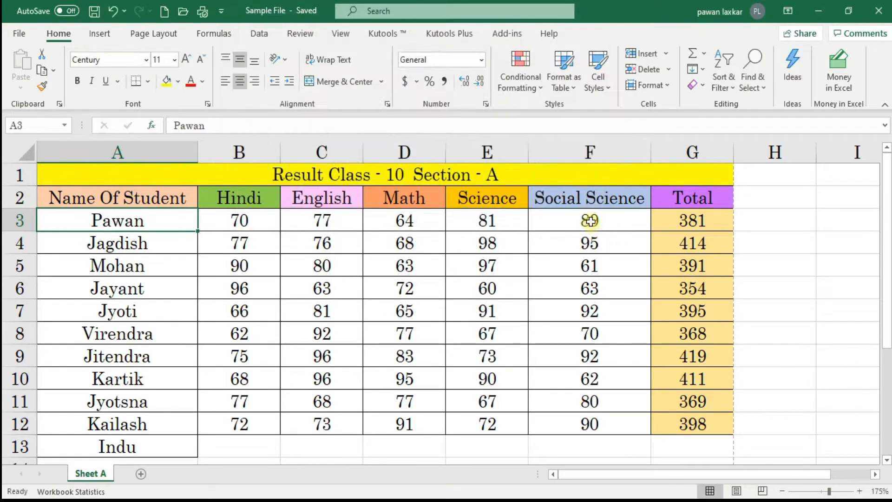
pyautogui.click(414, 10)
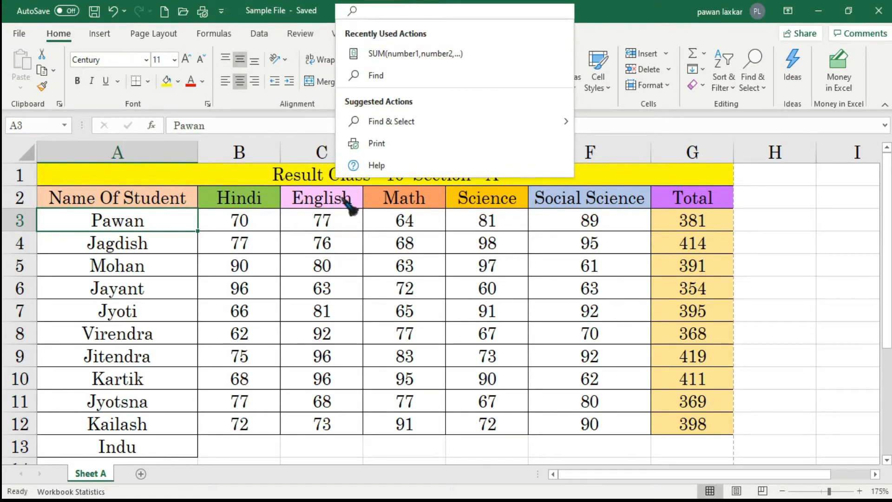
pyautogui.click(603, 8)
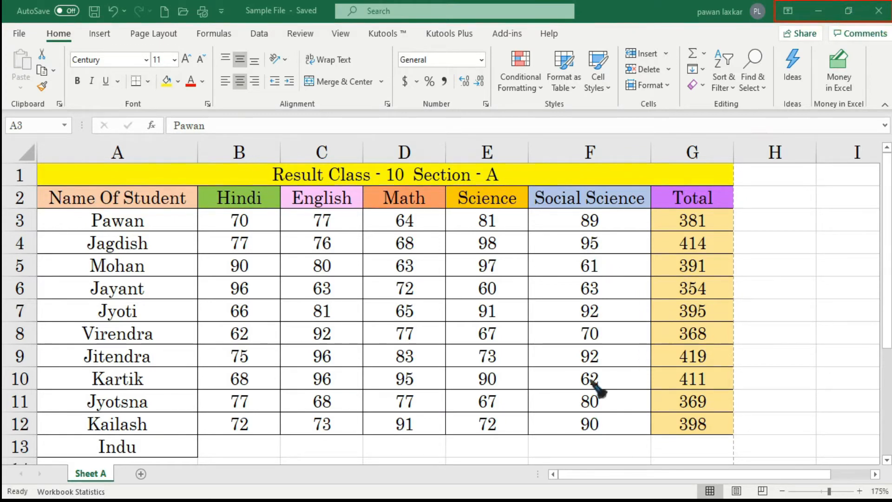
pyautogui.click(850, 431)
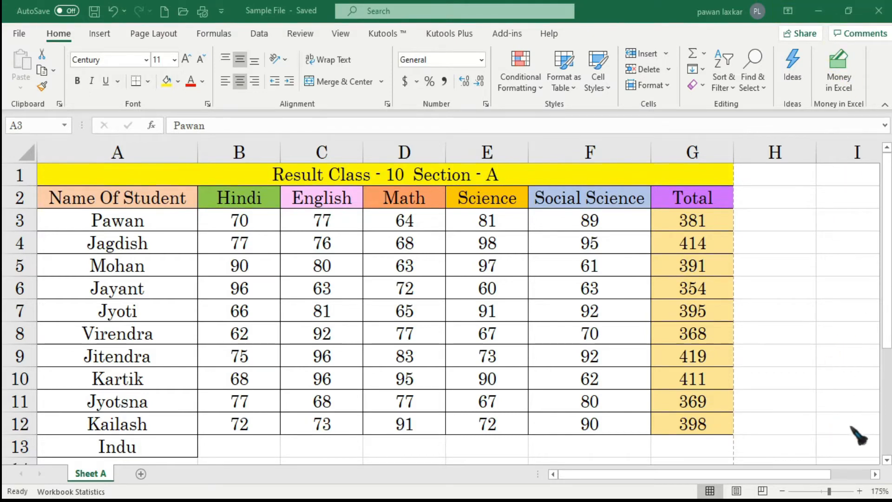
# - Auto-hide the ribbon, and change its display to tabs only
pyautogui.click(792, 13)
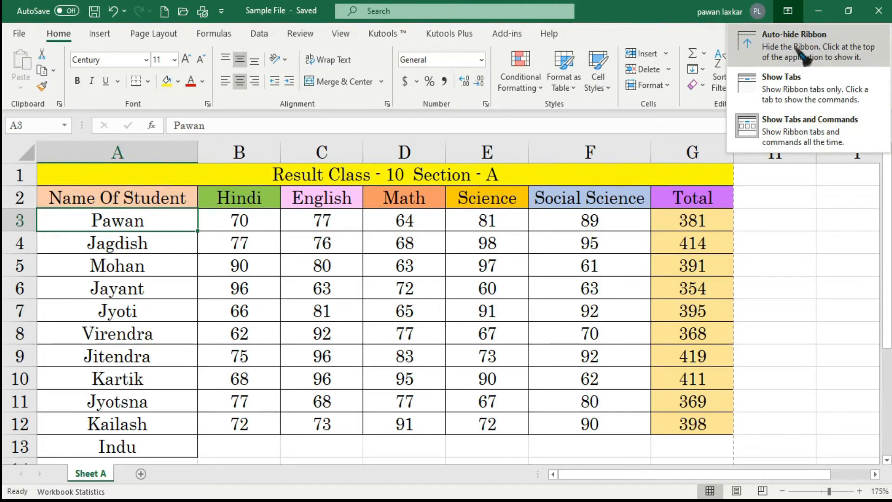
pyautogui.click(744, 45)
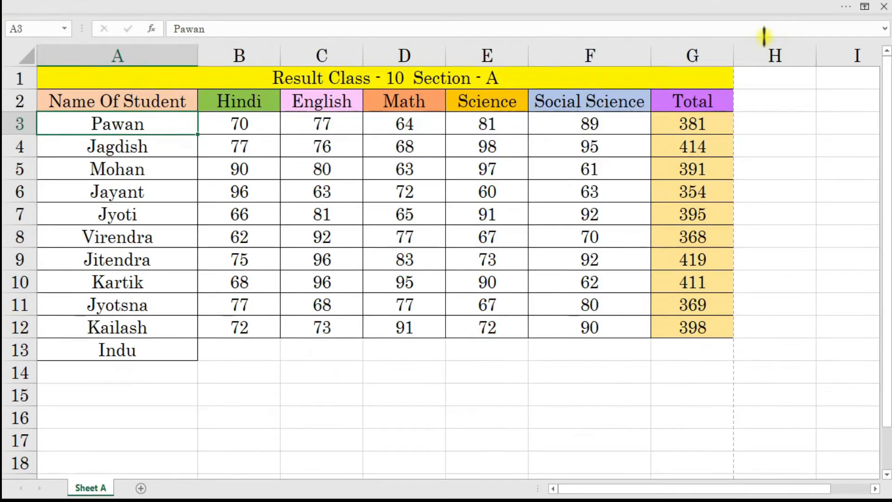
pyautogui.click(865, 7)
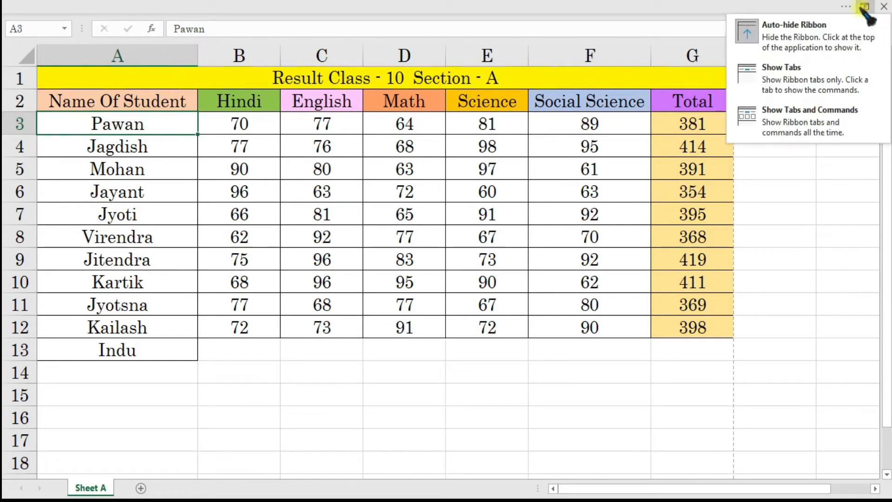
pyautogui.click(785, 79)
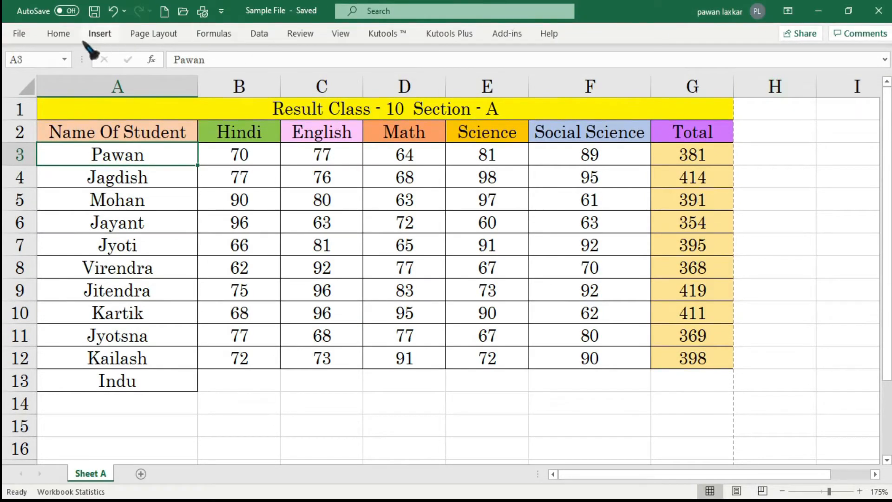
# - Reveal the Home commands temporarily, and set the ribbon to show tabs and commands
pyautogui.click(56, 33)
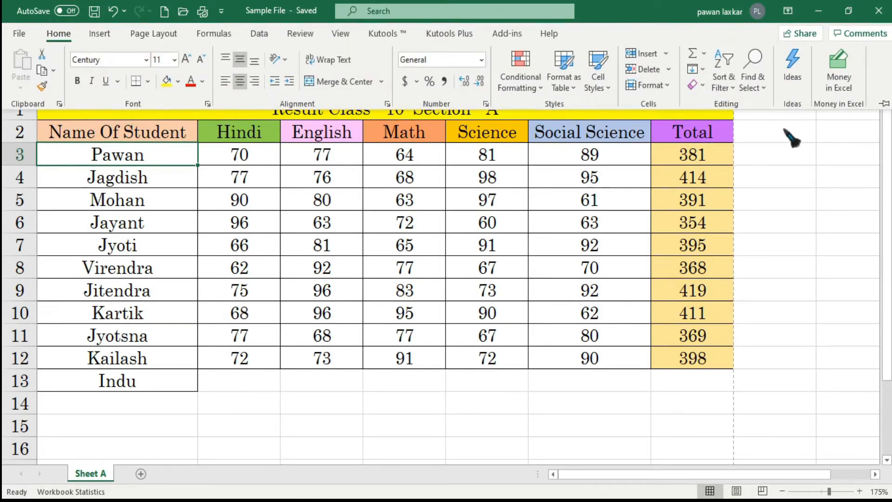
pyautogui.click(808, 186)
pyautogui.click(788, 11)
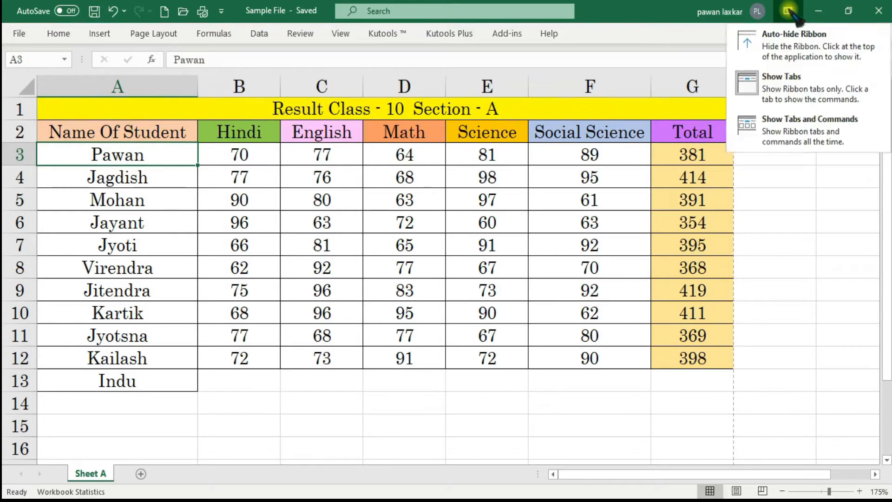
pyautogui.click(790, 140)
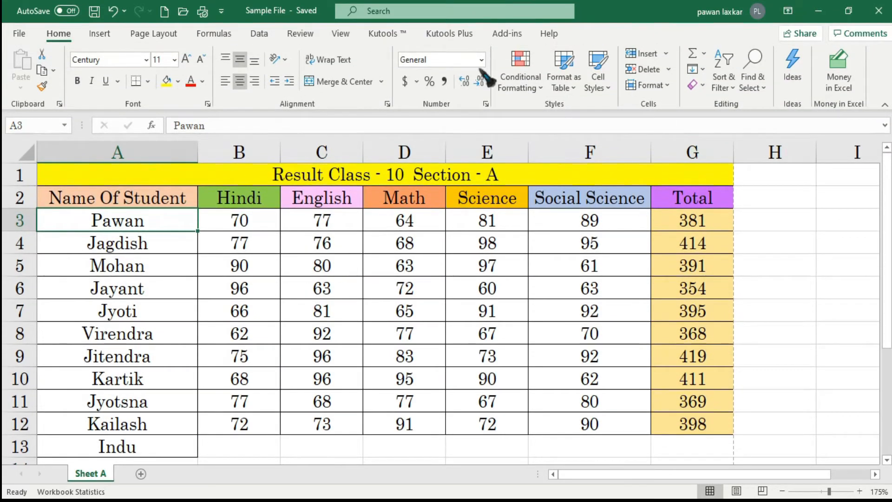
# - Minimize the workbook window and bring it back, and switch it to its smaller restored size and back to maximized
pyautogui.click(826, 14)
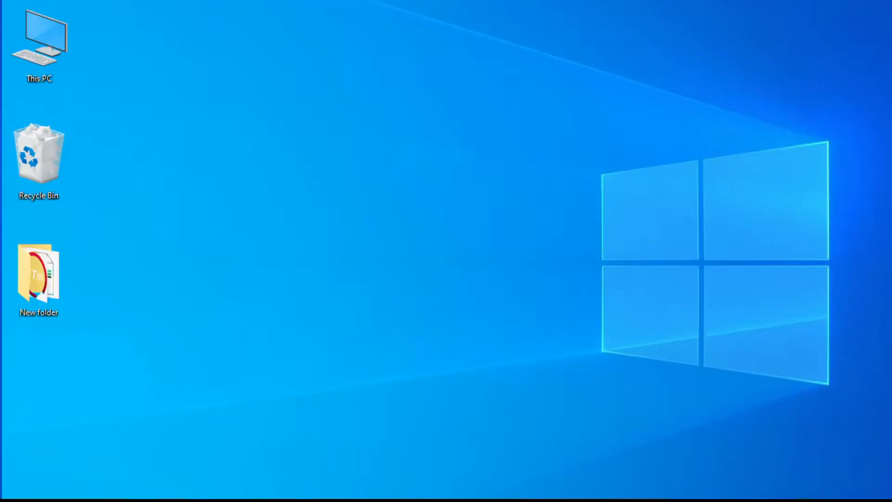
pyautogui.click(432, 500)
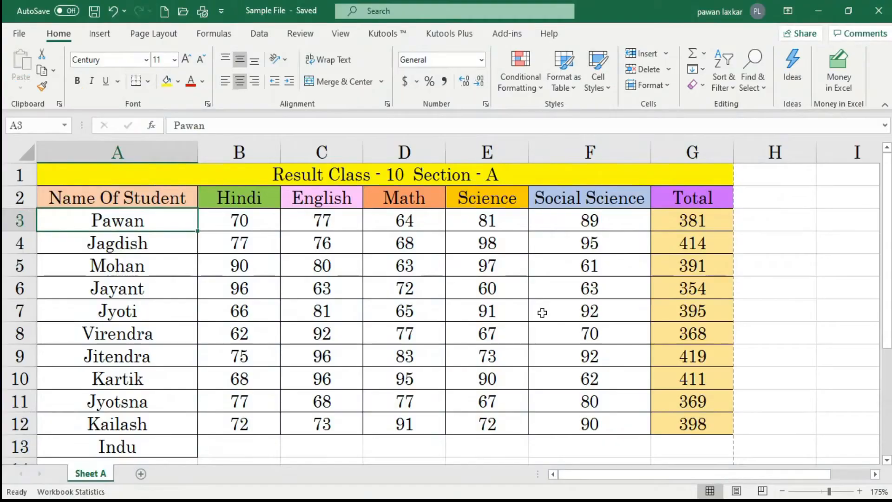
pyautogui.click(849, 10)
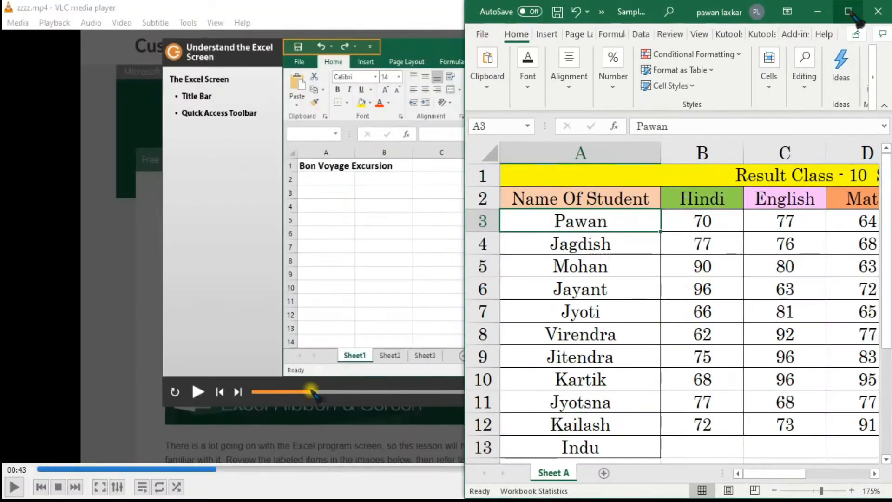
pyautogui.click(849, 11)
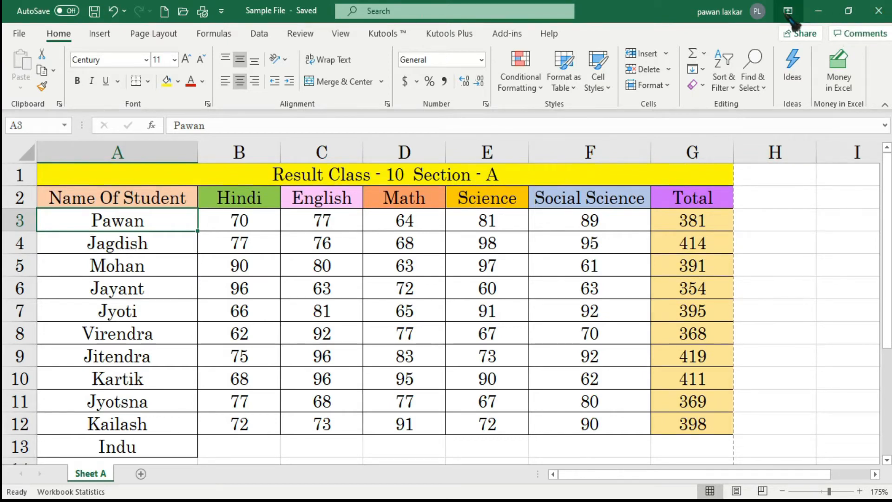
pyautogui.hotkey('ctrl', 'shift', 'd')
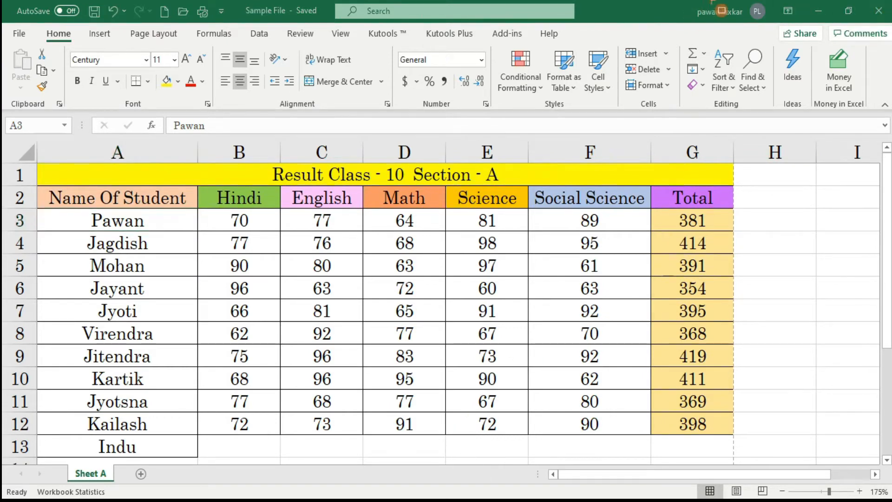
pyautogui.moveTo(681, 3); pyautogui.dragTo(771, 23)
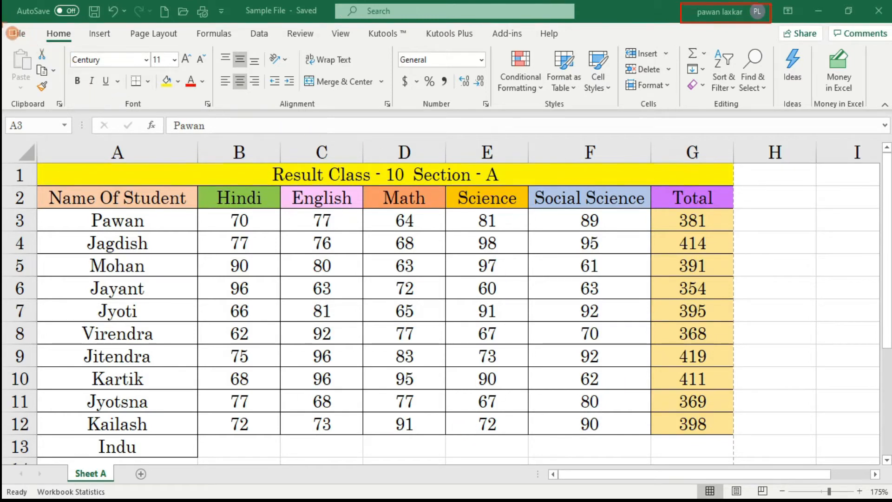
pyautogui.moveTo(2, 23)
pyautogui.mouseDown()
pyautogui.moveTo(19, 109)
pyautogui.moveTo(890, 110)
pyautogui.mouseUp()
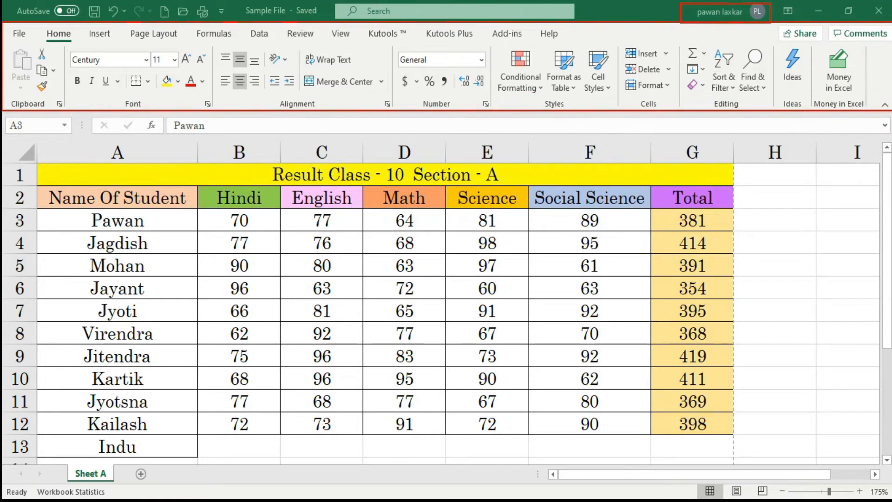
pyautogui.press('Escape')
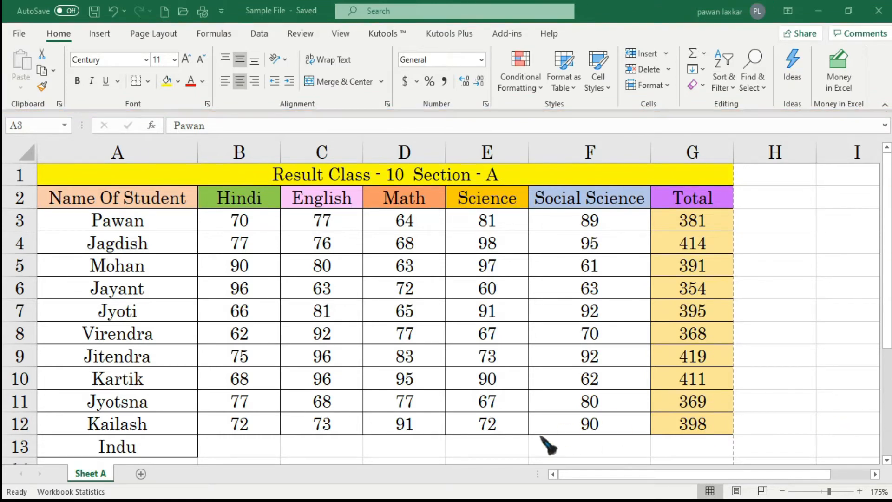
pyautogui.hotkey('ctrl', '2')
pyautogui.moveTo(3, 26)
pyautogui.mouseDown()
pyautogui.moveTo(19, 82)
pyautogui.moveTo(90, 112)
pyautogui.moveTo(352, 126)
pyautogui.moveTo(856, 132)
pyautogui.moveTo(891, 120)
pyautogui.moveTo(891, 111)
pyautogui.mouseUp()
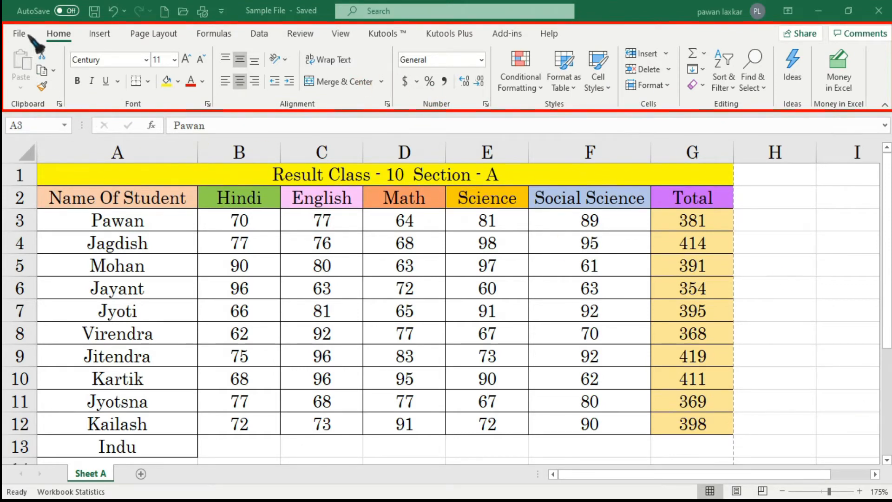
# - Examine the Home, Insert, Page Layout, Formulas, Data, Review and View commands of the ribbon, and return to the Home commands
pyautogui.click(60, 37)
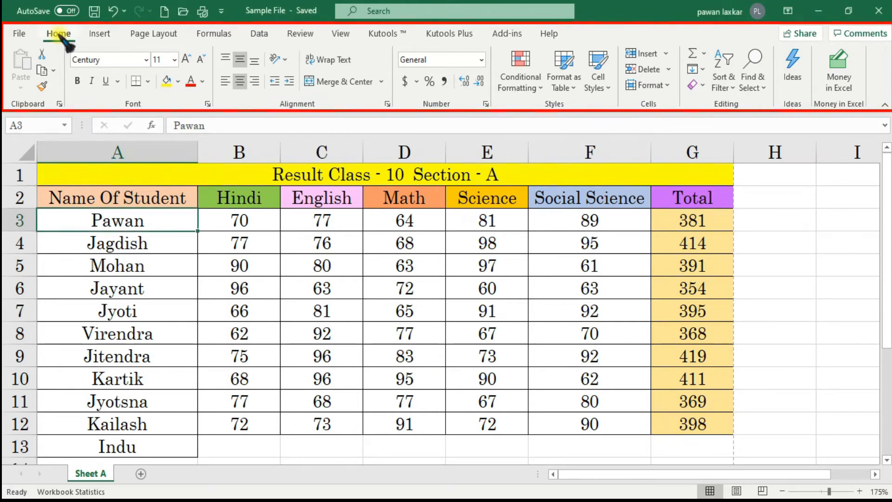
pyautogui.click(101, 34)
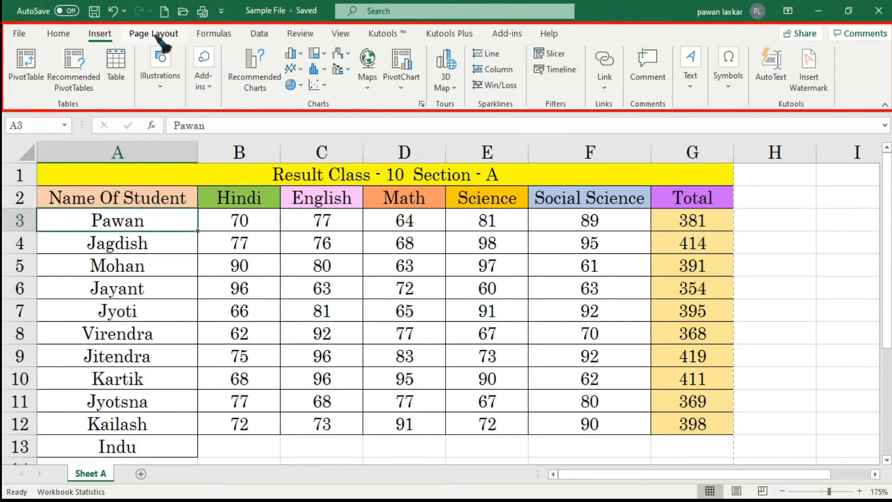
pyautogui.click(153, 35)
pyautogui.click(223, 34)
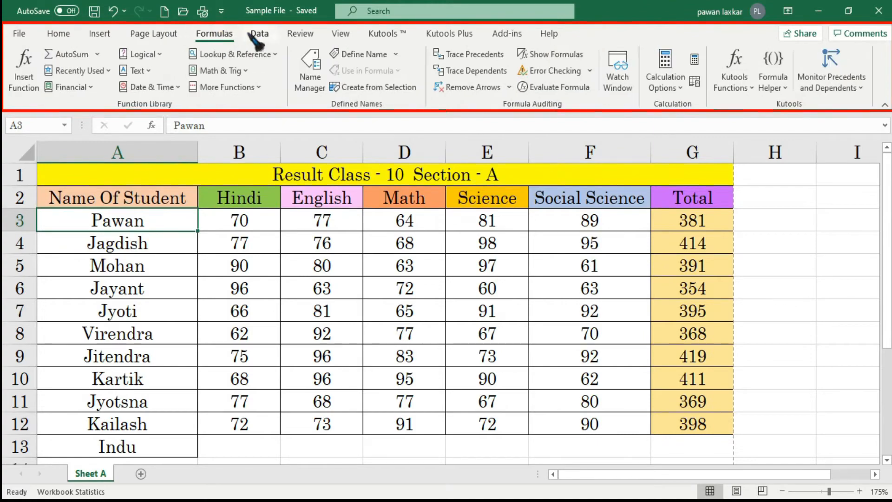
pyautogui.click(259, 34)
pyautogui.click(300, 34)
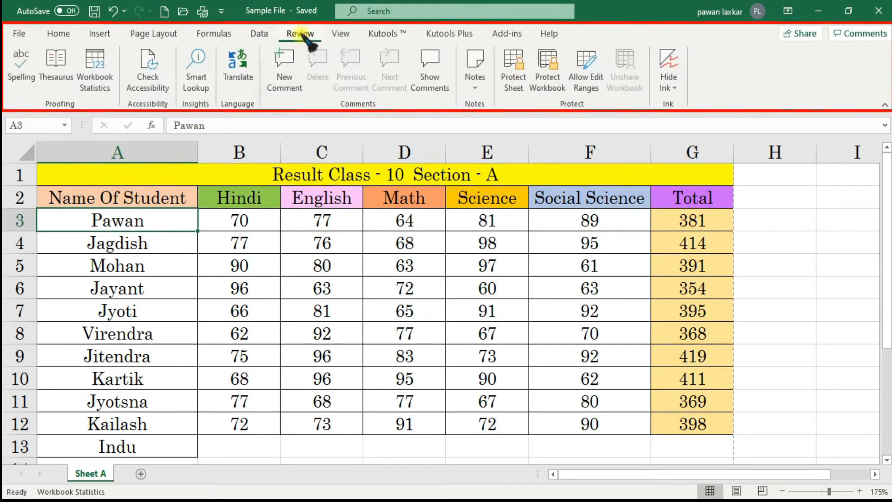
pyautogui.click(340, 34)
pyautogui.click(59, 34)
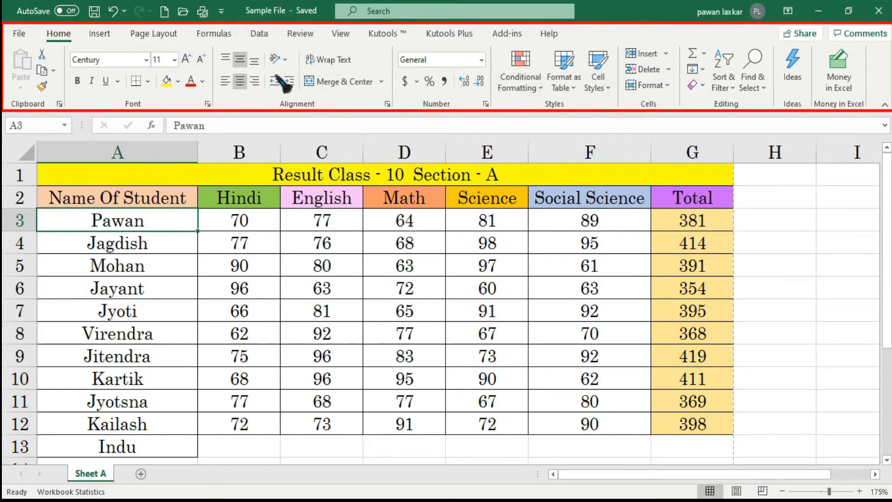
pyautogui.click(98, 34)
pyautogui.click(153, 35)
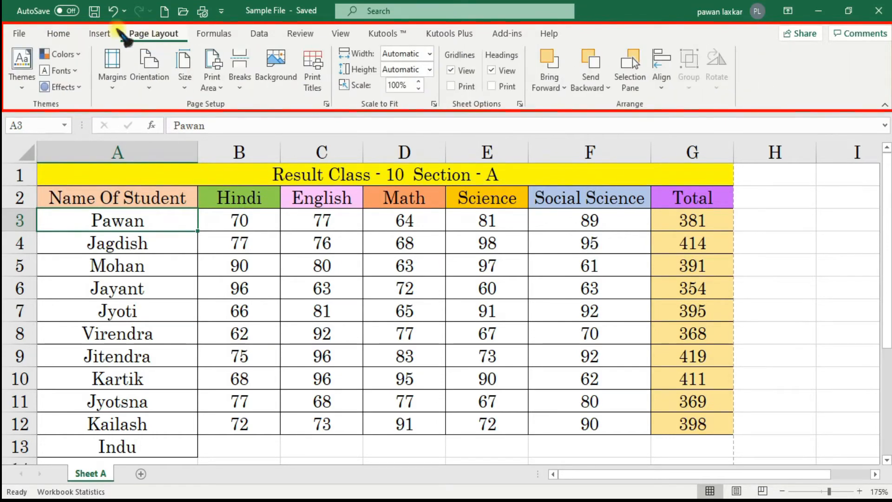
pyautogui.click(59, 34)
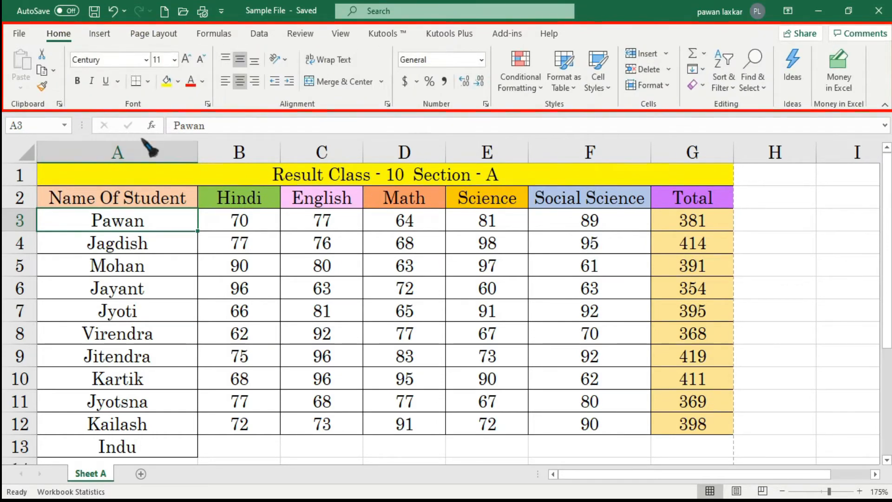
pyautogui.hotkey('ctrl', '2')
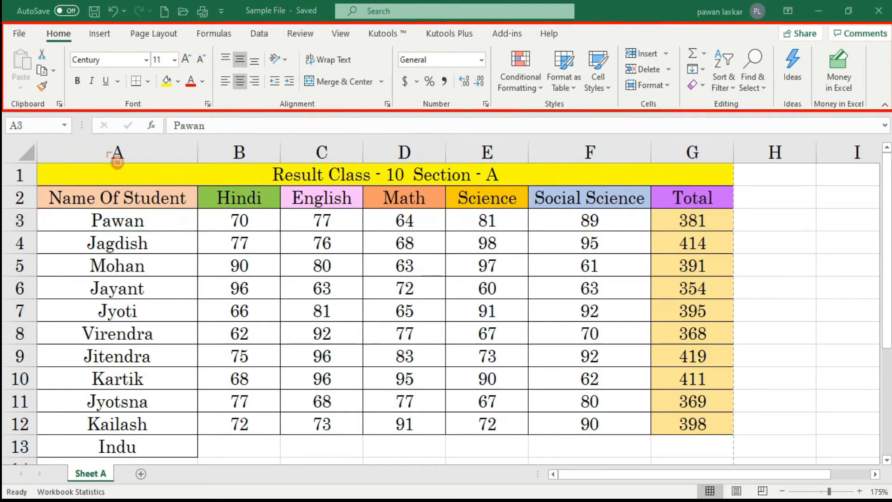
pyautogui.moveTo(3, 114)
pyautogui.mouseDown()
pyautogui.moveTo(44, 139)
pyautogui.moveTo(74, 136)
pyautogui.mouseUp()
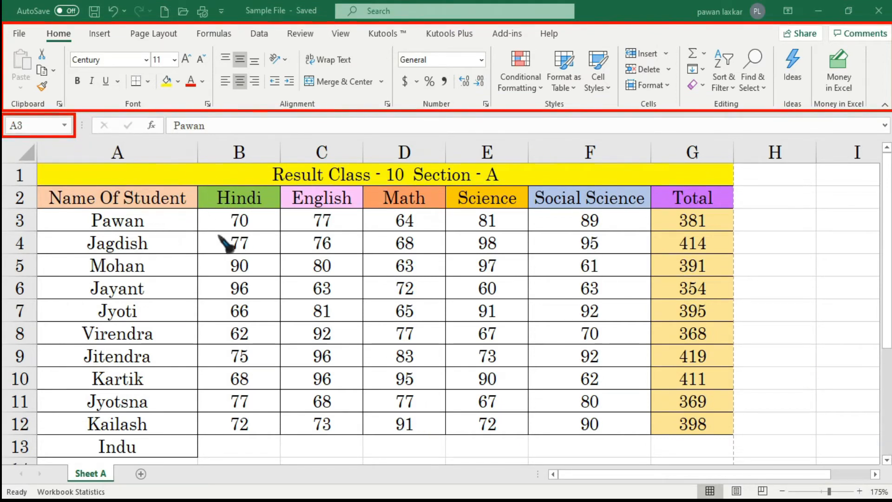
# - Select cells A3, C3, D4 and F6 in turn to check each cell's address in the Name Box
pyautogui.click(179, 223)
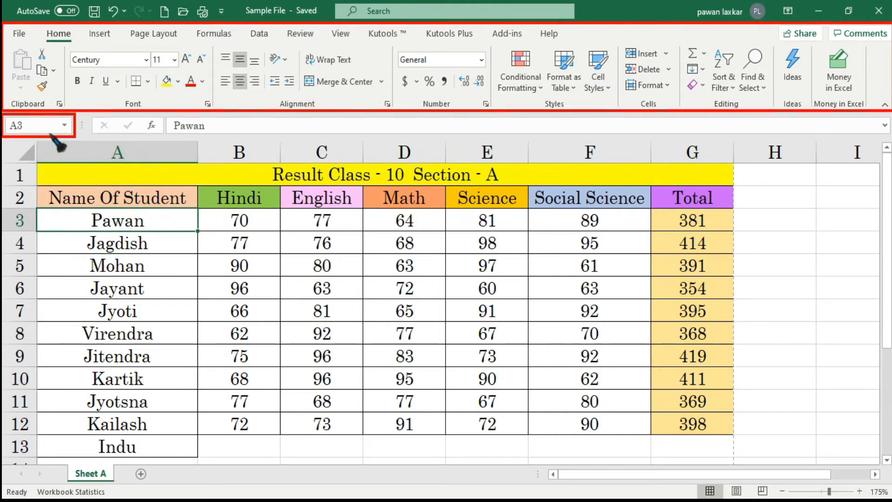
pyautogui.click(346, 224)
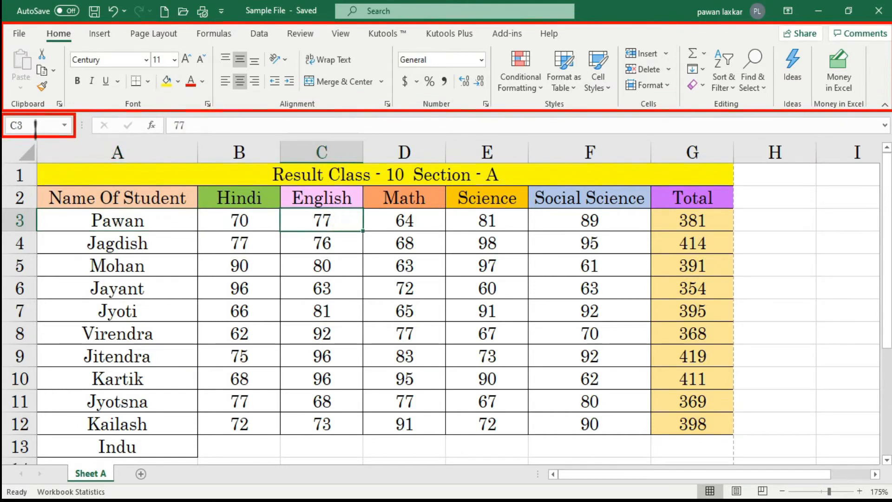
pyautogui.click(411, 243)
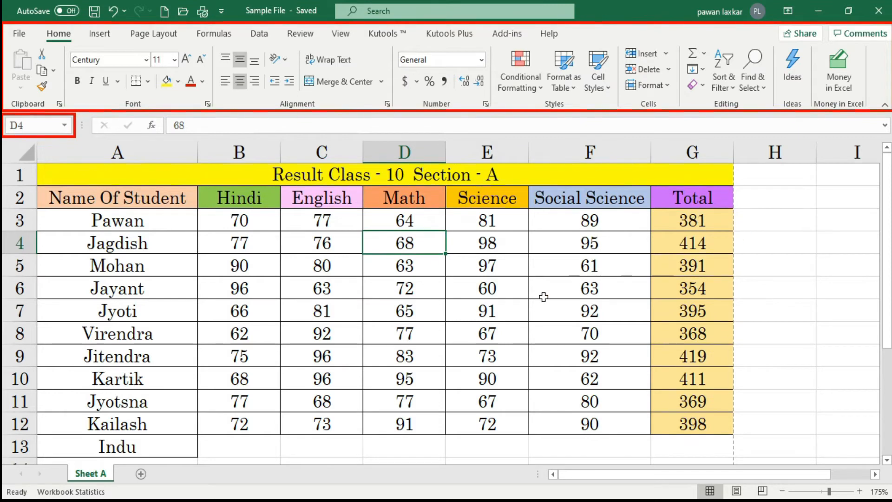
pyautogui.click(578, 289)
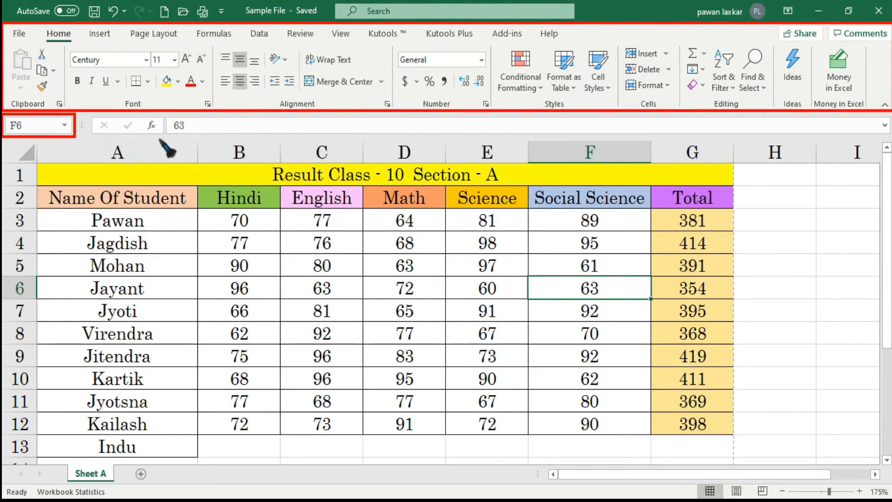
pyautogui.hotkey('ctrl', 'shift', 'r')
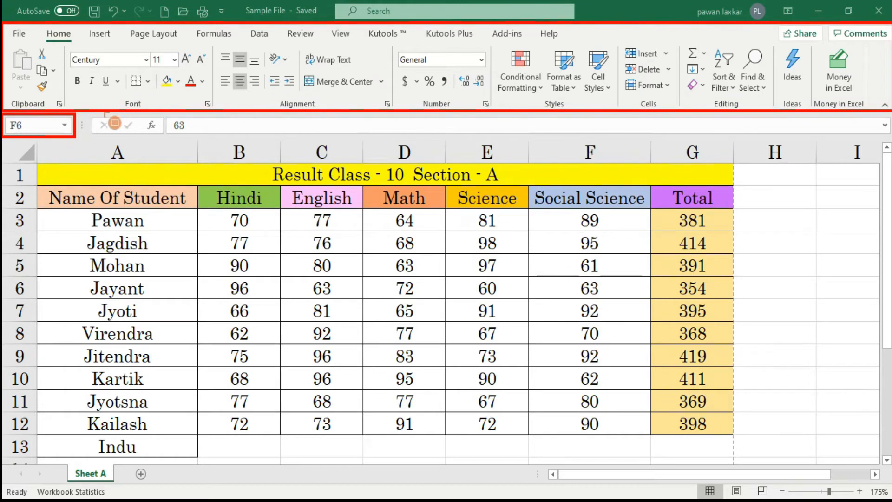
pyautogui.moveTo(96, 120)
pyautogui.mouseDown()
pyautogui.moveTo(282, 155)
pyautogui.moveTo(728, 153)
pyautogui.moveTo(890, 137)
pyautogui.mouseUp()
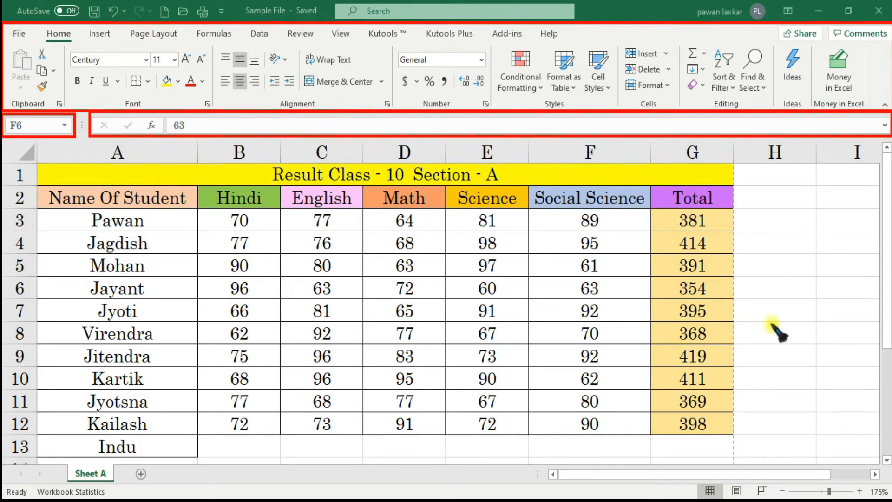
# - Select cells A5 and A4 in turn to read their contents in the formula bar
pyautogui.click(157, 257)
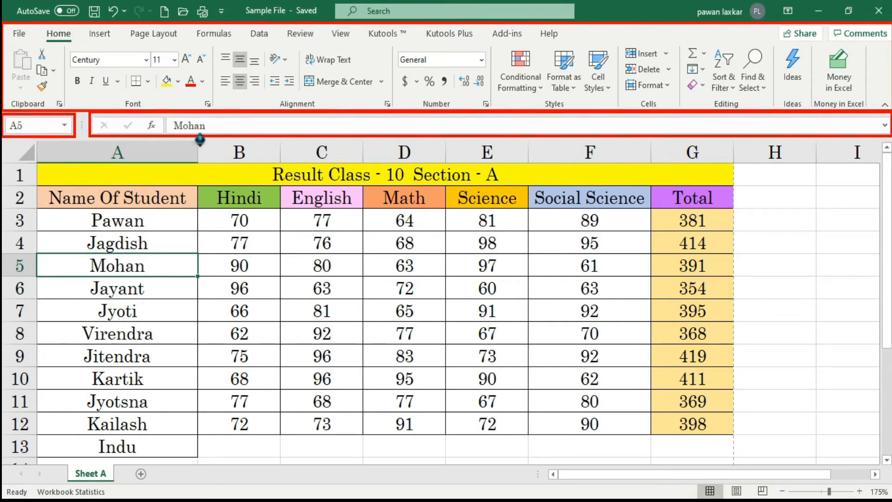
pyautogui.click(147, 238)
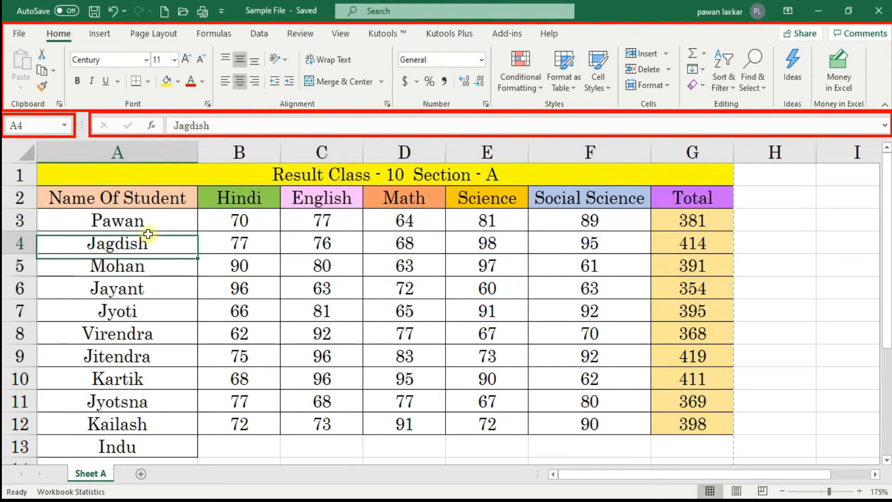
# - Overwrite the student name in cell A3 with a different first name directly in the cell
pyautogui.click(162, 211)
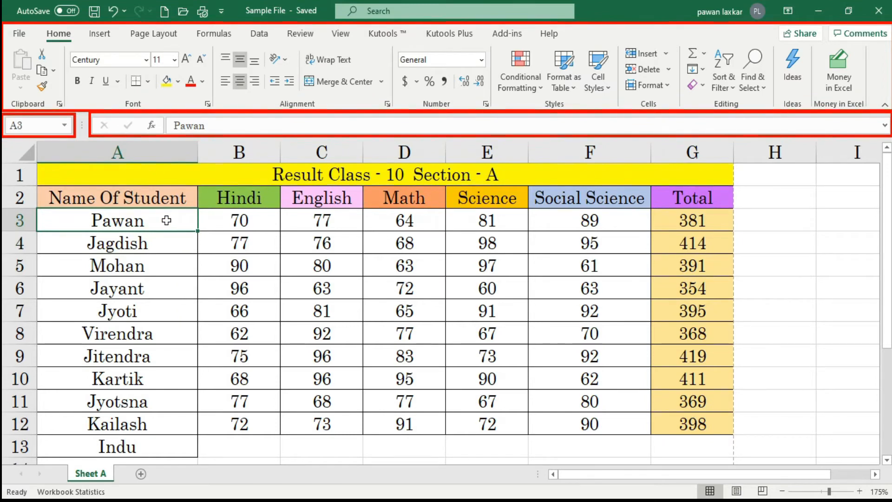
pyautogui.write('ram')
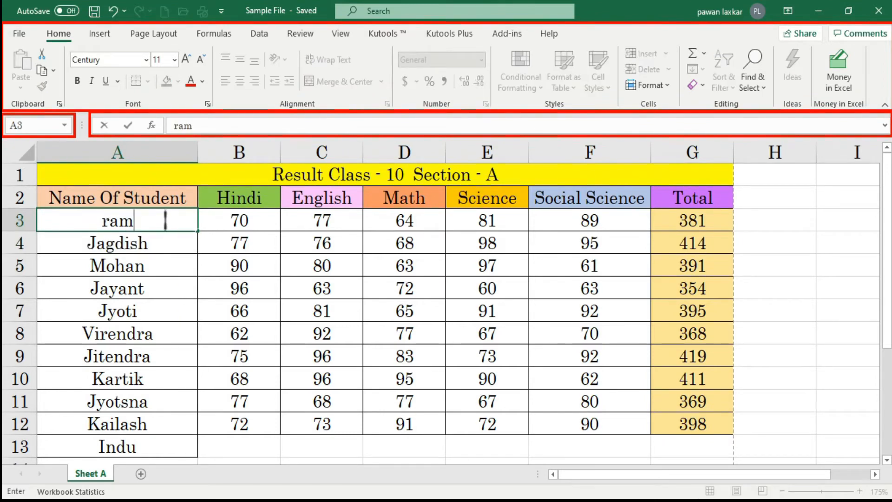
pyautogui.press('Return')
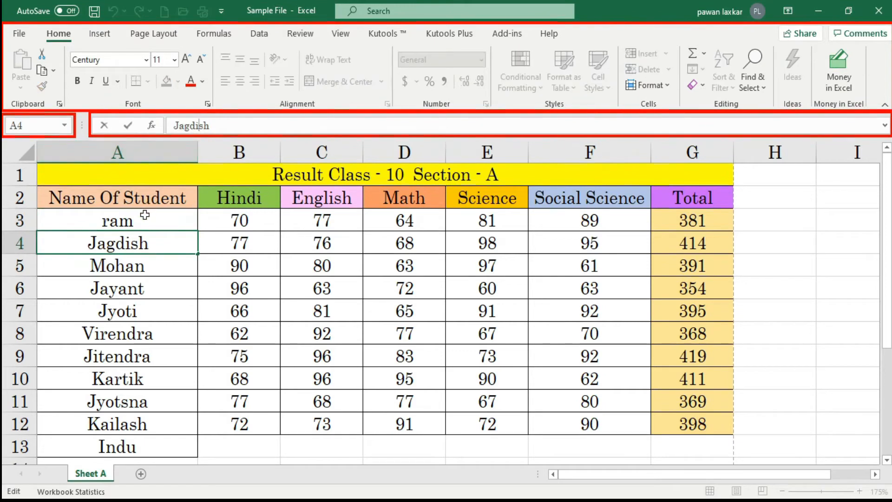
# - Replace the student name in cell A3 with another first name through the formula bar, and reselect the cell
pyautogui.click(144, 212)
pyautogui.moveTo(207, 127); pyautogui.dragTo(140, 126)
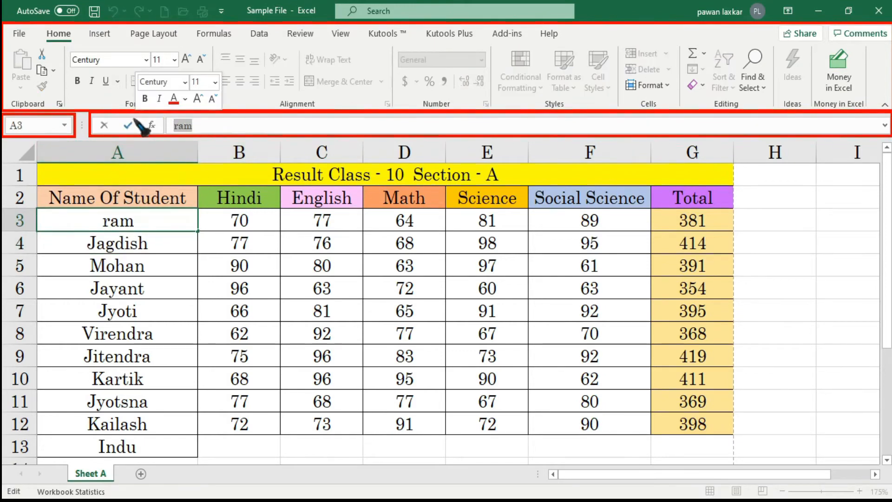
pyautogui.press('BackSpace')
pyautogui.click(134, 123)
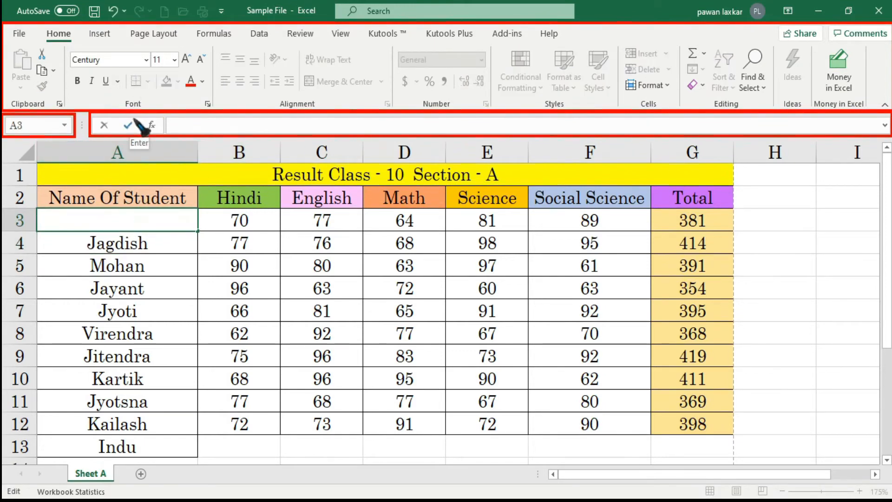
pyautogui.write('geeta')
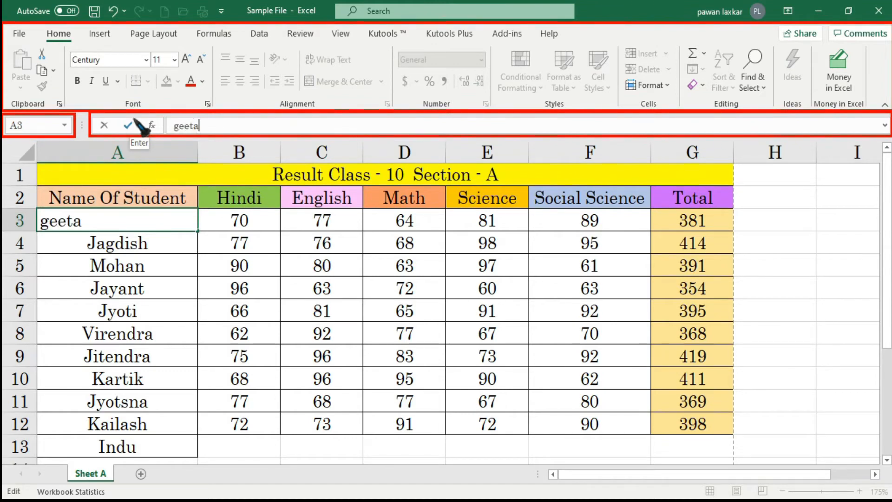
pyautogui.press('Return')
pyautogui.click(145, 221)
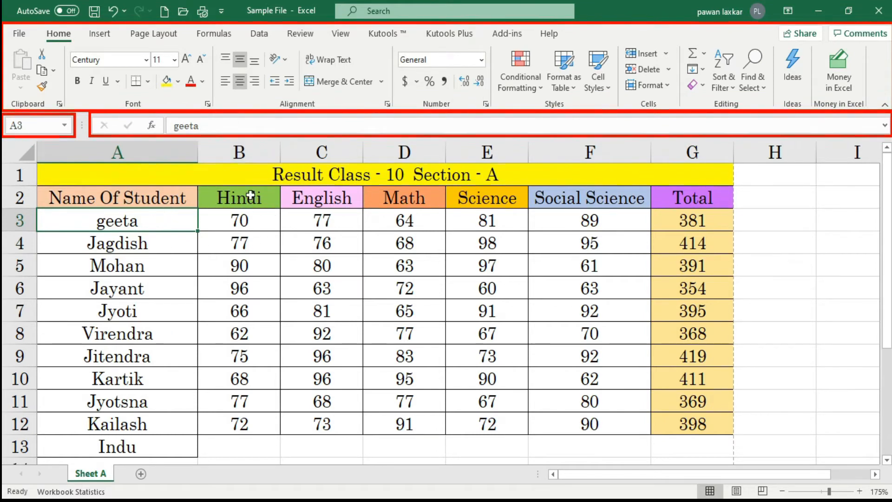
# - Replace the Hindi mark in cell B3 with the formula =SUM(C3:E3), and reselect the cell to view its formula
pyautogui.click(236, 221)
pyautogui.press('Delete')
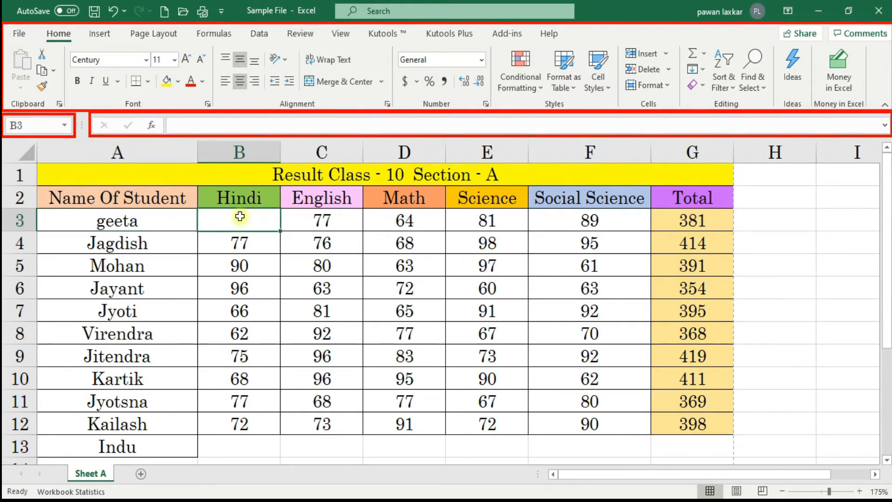
pyautogui.write('=sum')
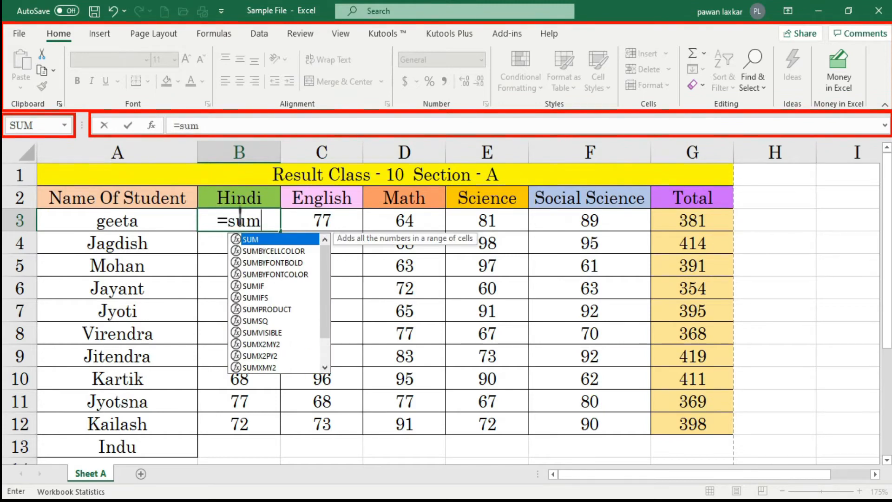
pyautogui.write('(')
pyautogui.moveTo(325, 218); pyautogui.dragTo(490, 221)
pyautogui.write(')')
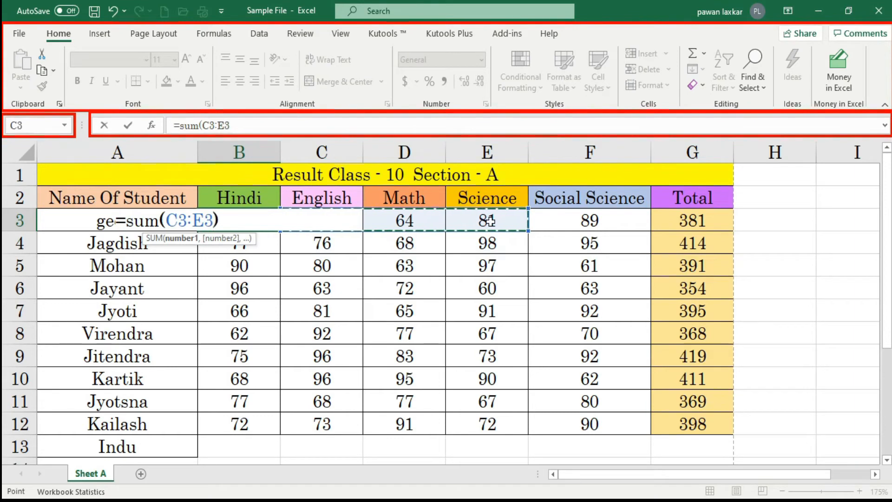
pyautogui.press('Return')
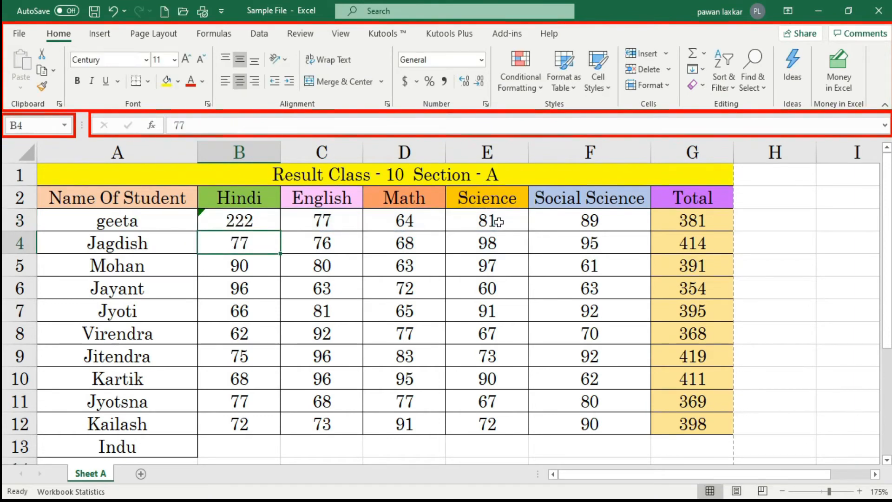
pyautogui.click(237, 219)
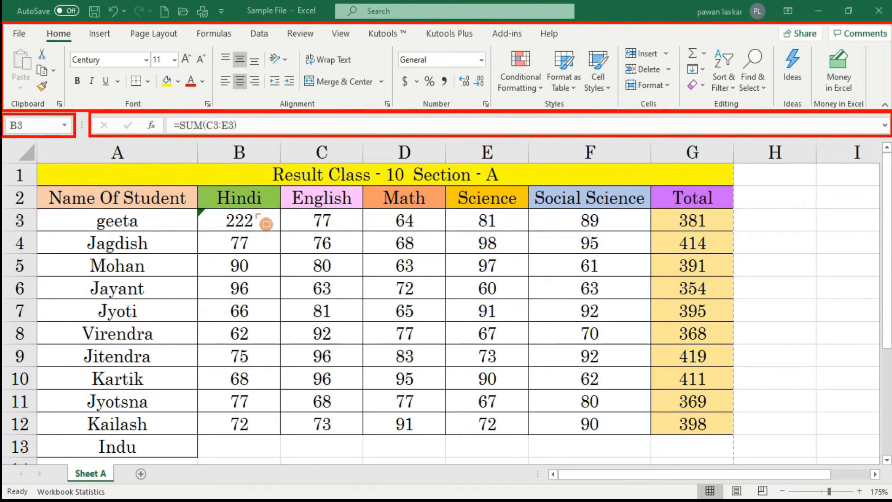
pyautogui.moveTo(181, 133); pyautogui.dragTo(245, 137)
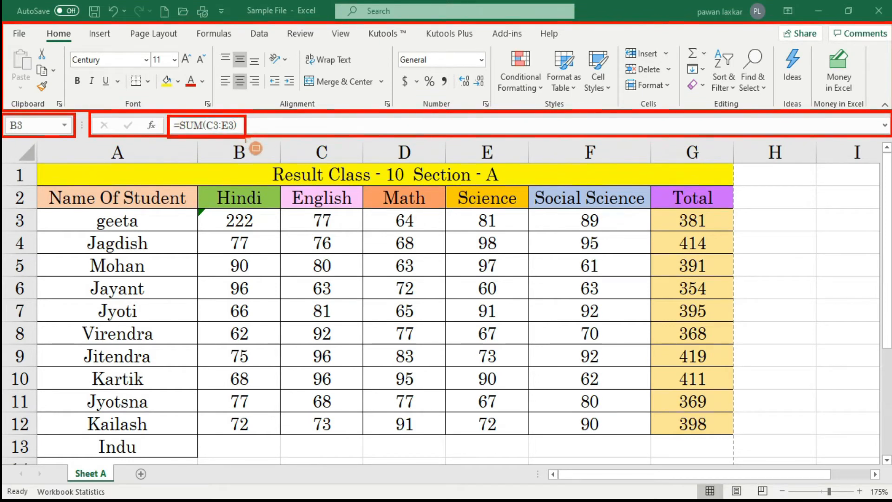
pyautogui.moveTo(139, 115)
pyautogui.mouseDown()
pyautogui.moveTo(143, 131)
pyautogui.moveTo(165, 136)
pyautogui.mouseUp()
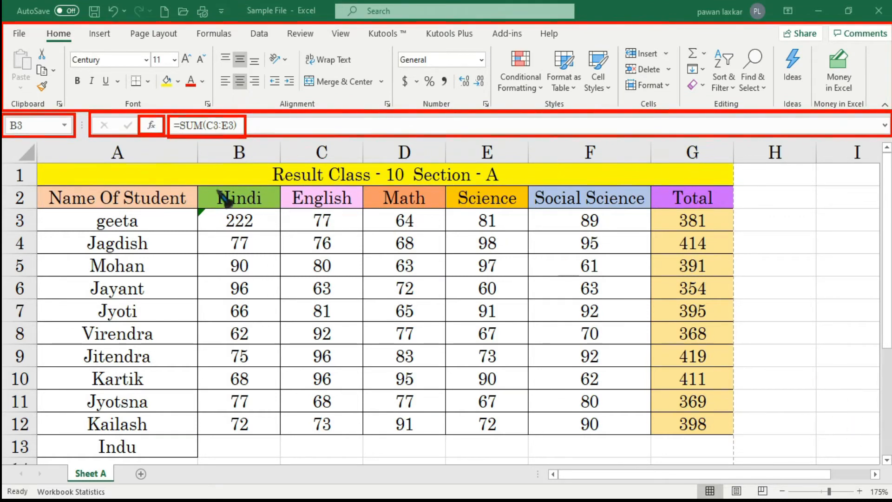
# - Open the function arguments of the SUM formula in cell B3 to view them, and close them without changes
pyautogui.click(153, 126)
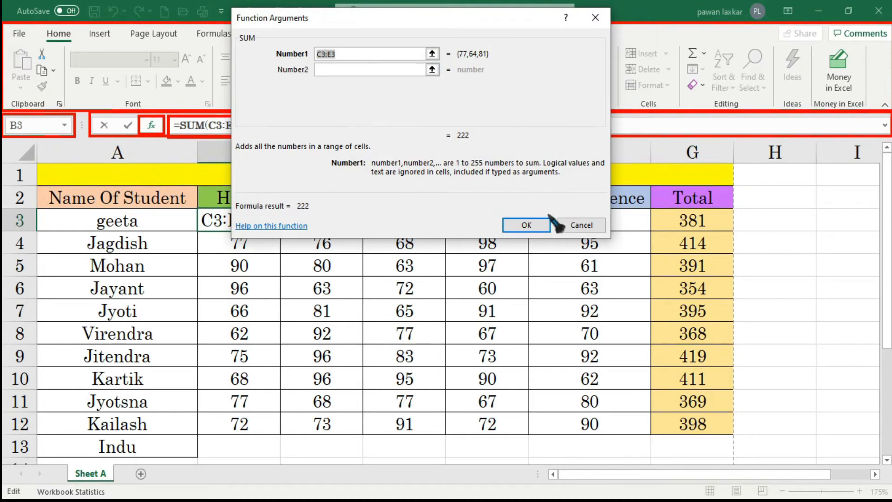
pyautogui.click(578, 226)
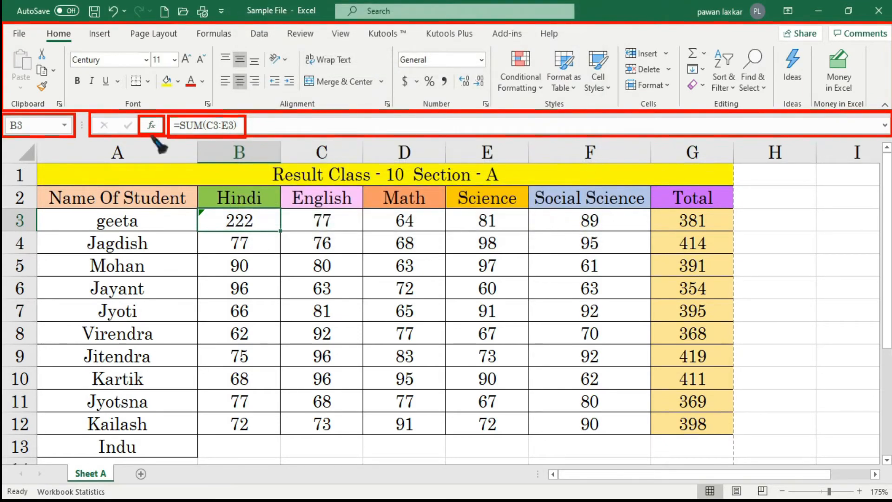
pyautogui.click(459, 430)
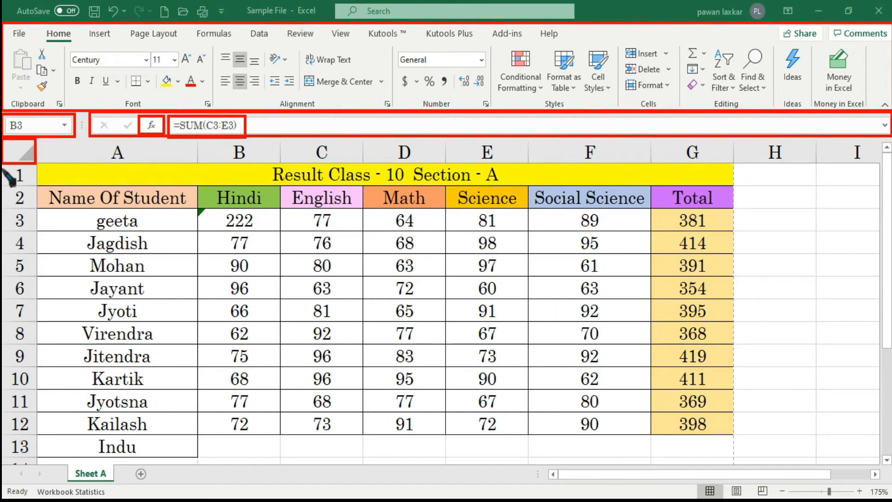
# - Select the entire worksheet at once, and select the single cells A2 and C4 in turn
pyautogui.click(22, 150)
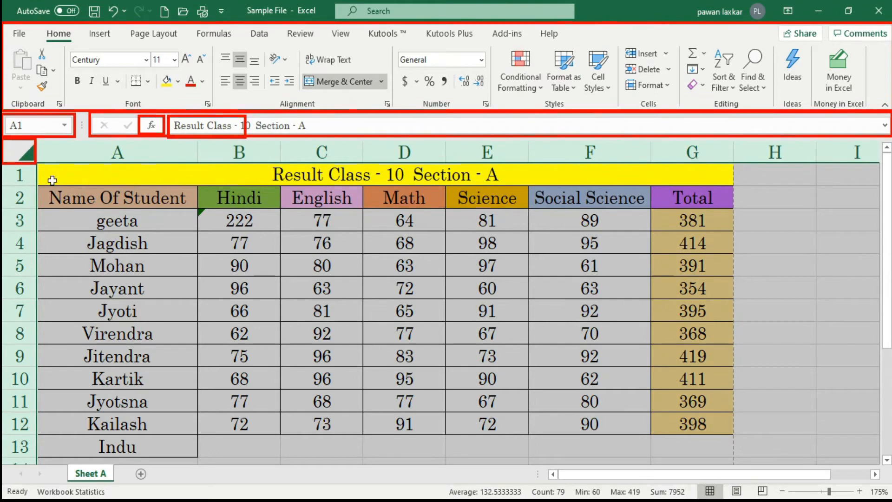
pyautogui.click(60, 195)
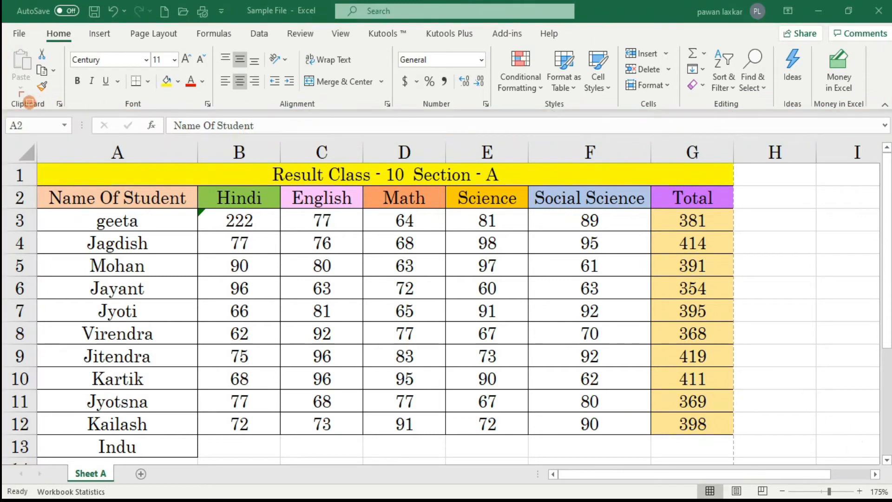
pyautogui.moveTo(38, 142); pyautogui.dragTo(880, 165)
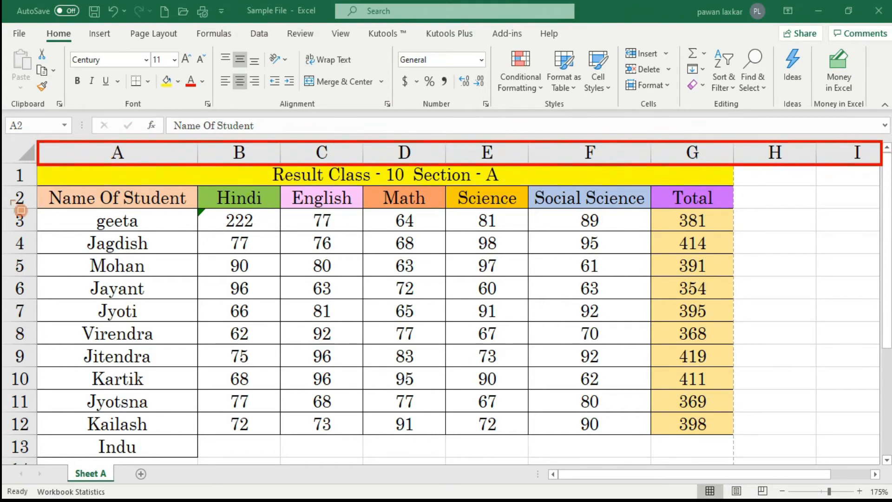
pyautogui.moveTo(13, 181)
pyautogui.mouseDown()
pyautogui.moveTo(29, 468)
pyautogui.moveTo(45, 474)
pyautogui.mouseUp()
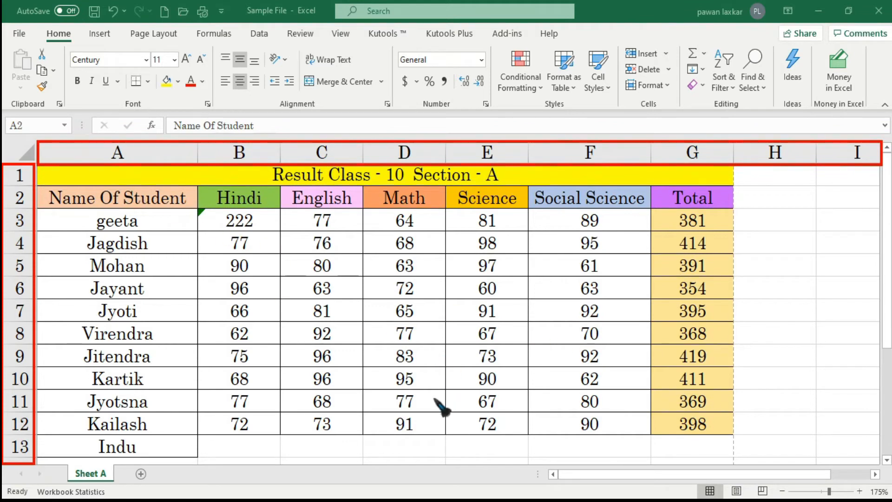
pyautogui.click(342, 250)
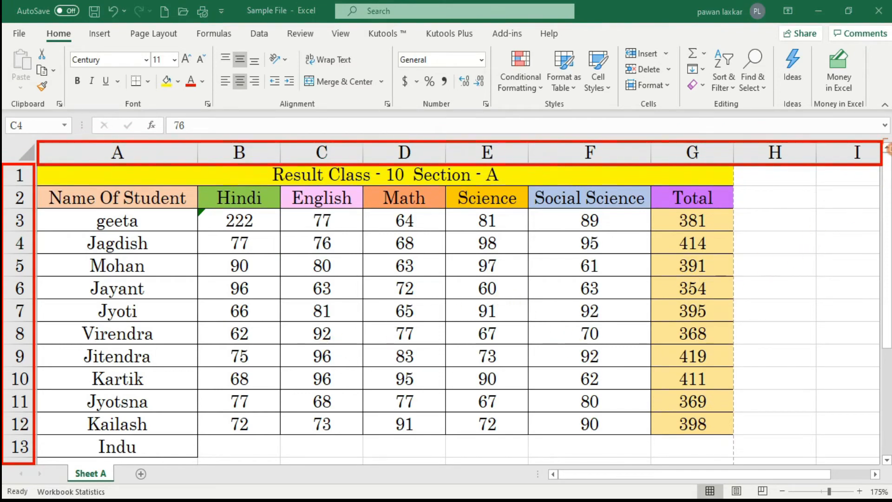
pyautogui.moveTo(882, 139); pyautogui.dragTo(890, 377)
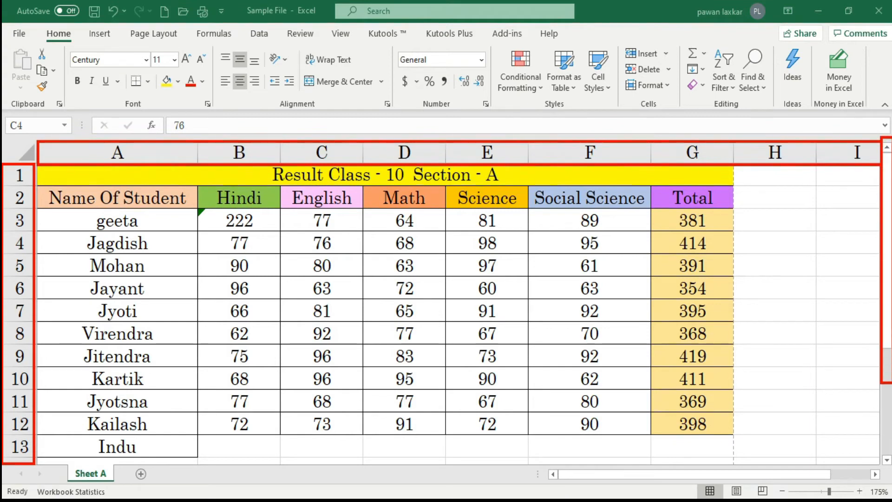
pyautogui.moveTo(887, 451); pyautogui.dragTo(888, 462)
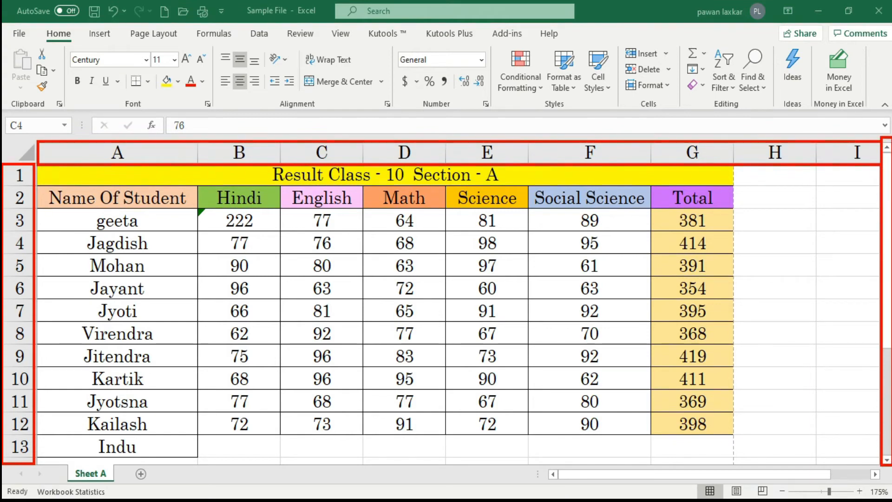
pyautogui.press('Escape')
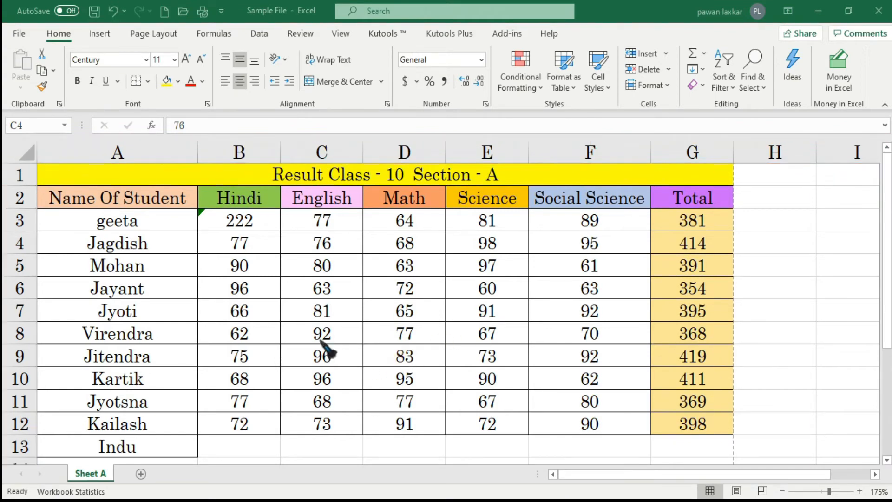
pyautogui.hotkey('ctrl', 'alt', 'd')
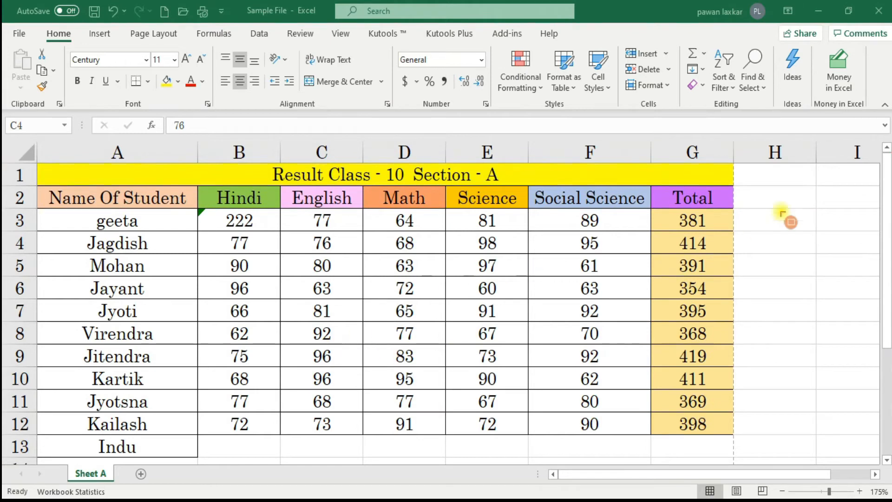
pyautogui.moveTo(879, 135); pyautogui.dragTo(890, 459)
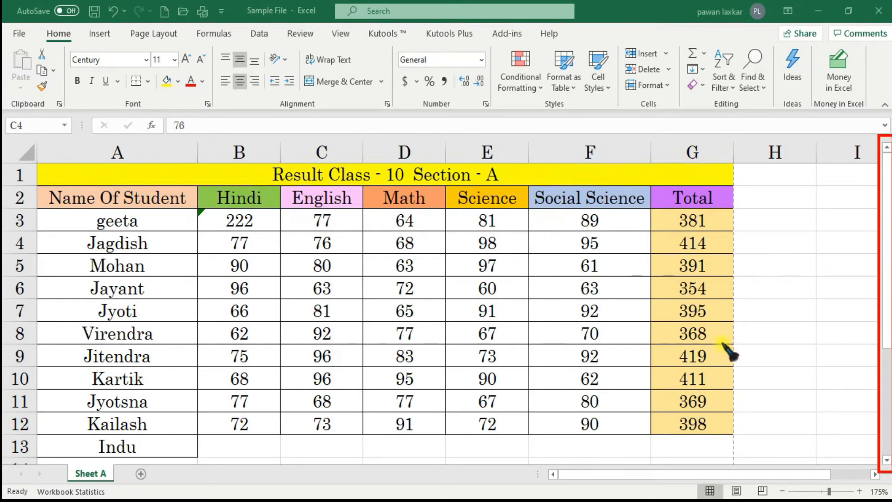
# - Scroll the result sheet vertically and horizontally to view its further rows and columns
pyautogui.click(889, 279)
pyautogui.moveTo(889, 280); pyautogui.dragTo(886, 226)
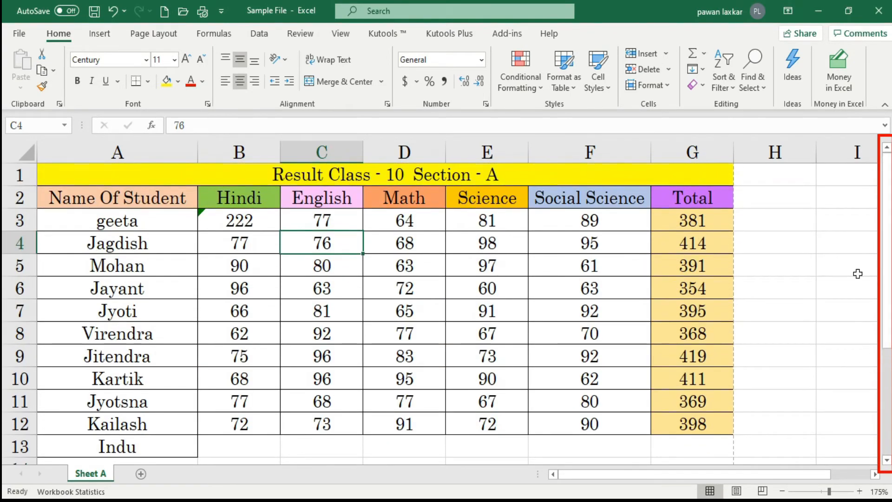
pyautogui.click(327, 341)
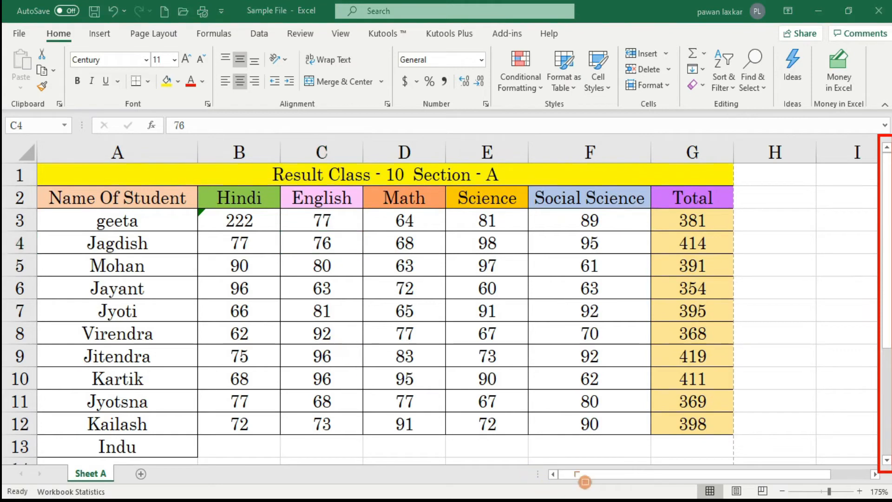
pyautogui.moveTo(556, 465)
pyautogui.mouseDown()
pyautogui.moveTo(573, 486)
pyautogui.moveTo(887, 496)
pyautogui.mouseUp()
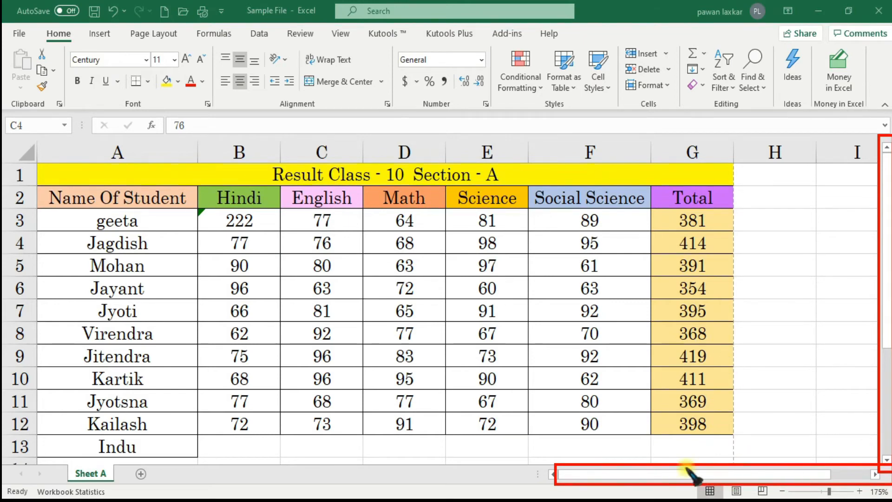
pyautogui.moveTo(655, 474); pyautogui.dragTo(683, 480)
pyautogui.moveTo(886, 223)
pyautogui.mouseDown()
pyautogui.moveTo(887, 279)
pyautogui.moveTo(887, 223)
pyautogui.mouseUp()
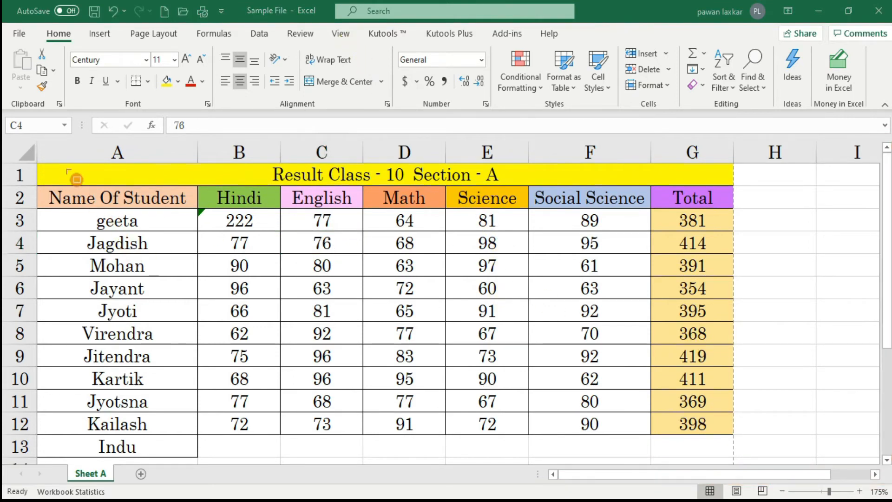
pyautogui.moveTo(40, 173)
pyautogui.mouseDown()
pyautogui.moveTo(72, 339)
pyautogui.moveTo(236, 444)
pyautogui.moveTo(777, 434)
pyautogui.moveTo(887, 474)
pyautogui.moveTo(876, 464)
pyautogui.mouseUp()
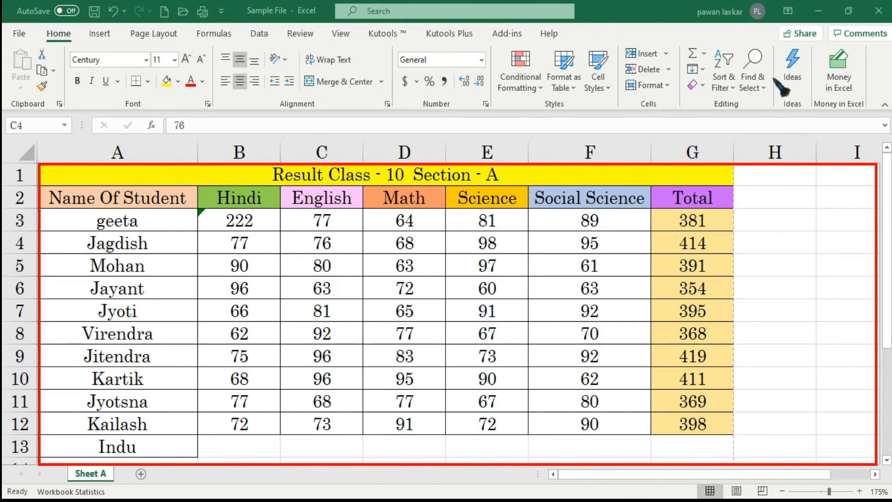
# - Add three new blank worksheets after Sheet A, and return to Sheet A
pyautogui.click(140, 474)
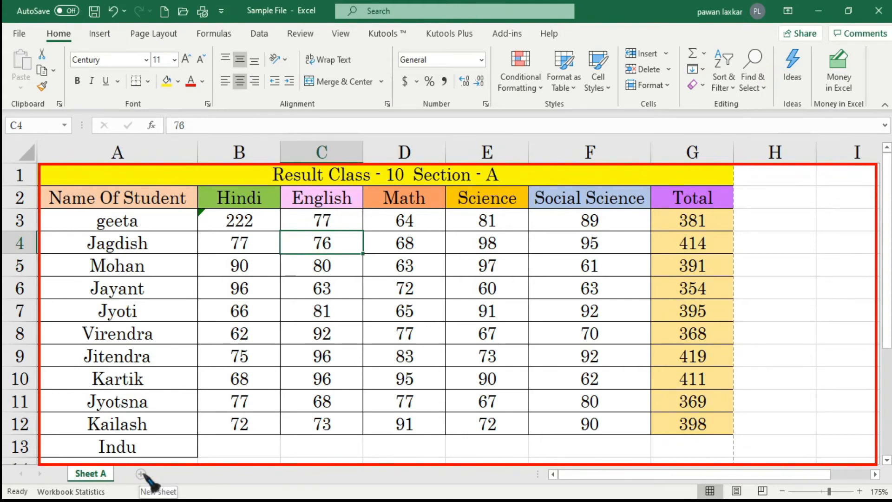
pyautogui.click(141, 474)
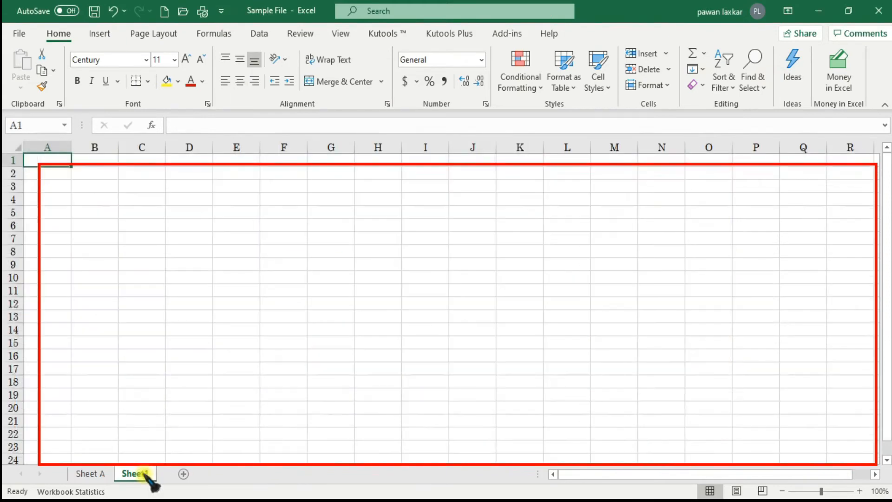
pyautogui.click(183, 474)
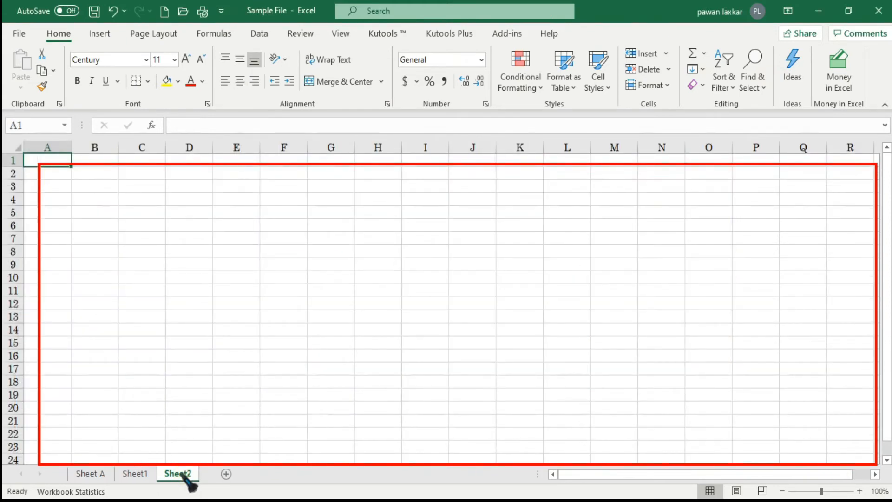
pyautogui.click(227, 474)
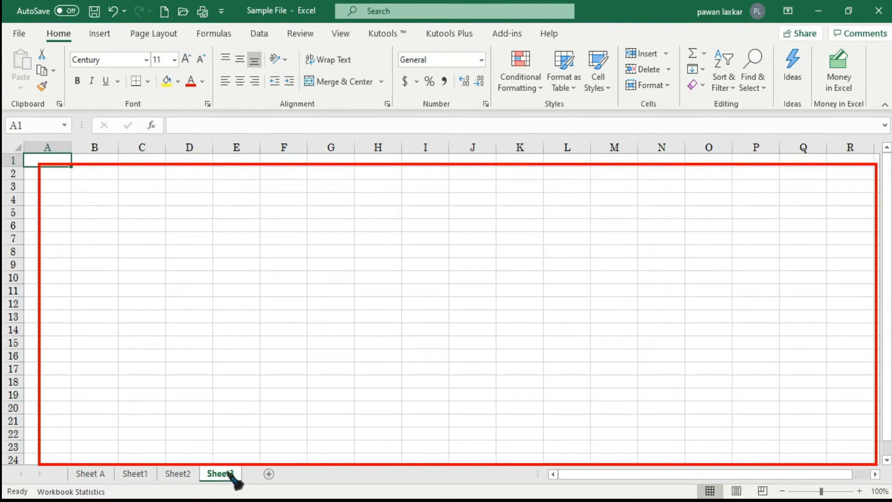
pyautogui.click(103, 473)
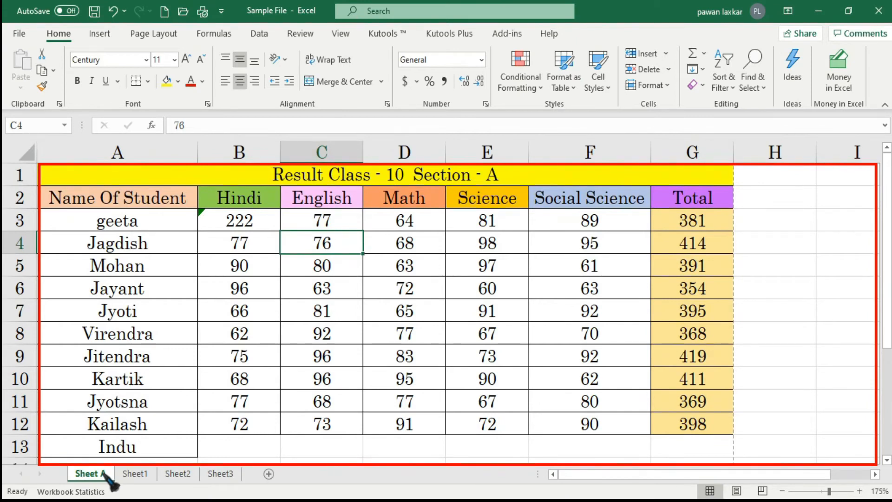
# - Open the names of the worksheets in turn for editing without changing them, and return to Sheet A
pyautogui.click(89, 472)
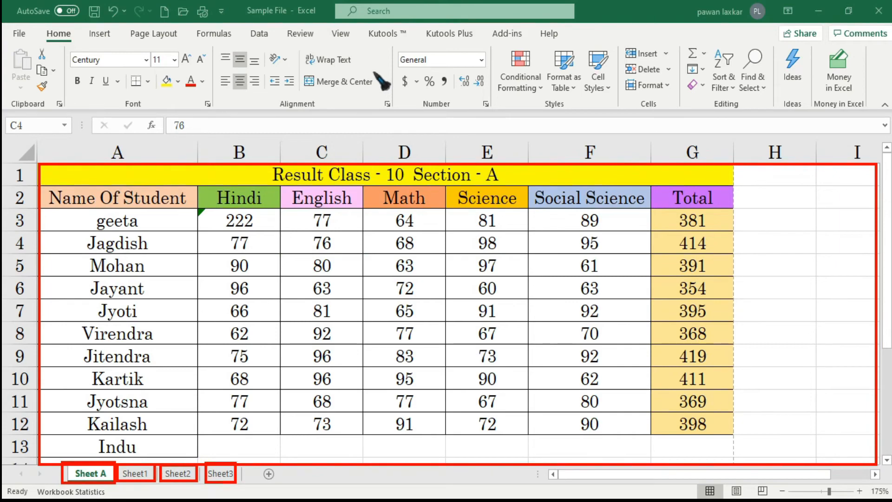
pyautogui.doubleClick(95, 474)
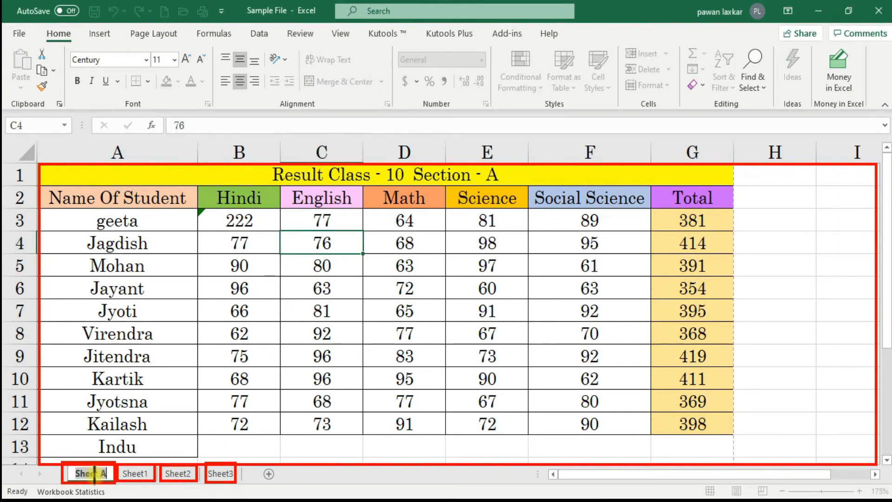
pyautogui.click(133, 474)
pyautogui.click(181, 474)
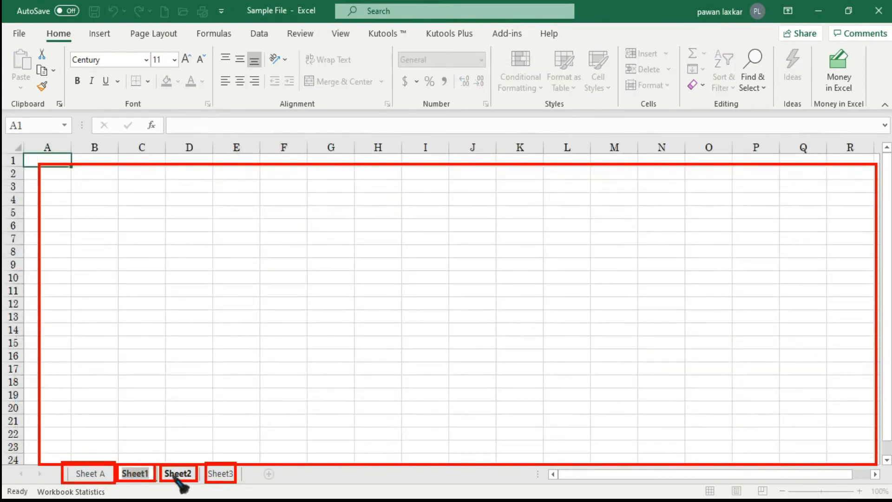
pyautogui.click(222, 474)
pyautogui.click(100, 473)
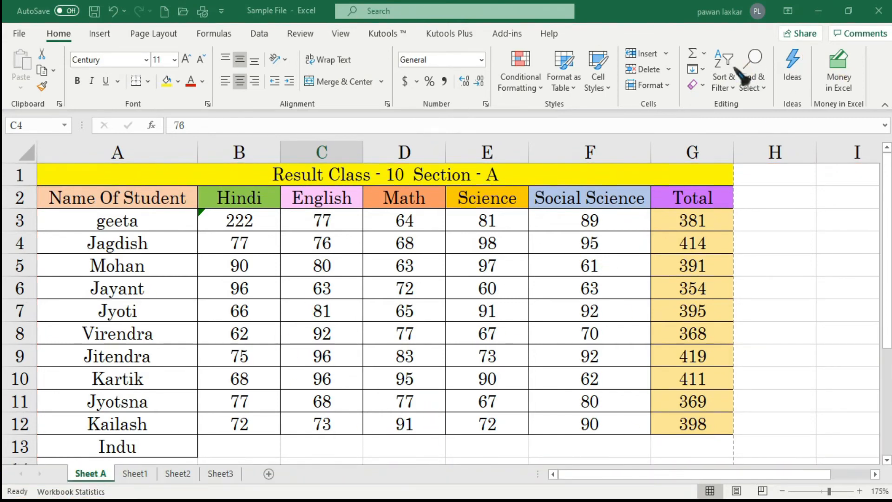
# - Select the English marks in C4:C7 to read their summary statistics in the status bar
pyautogui.click(348, 247)
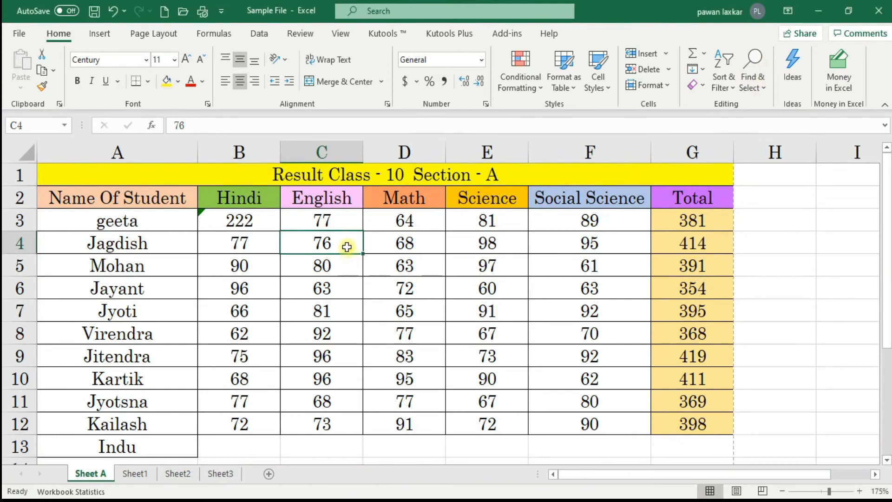
pyautogui.moveTo(343, 241); pyautogui.dragTo(348, 303)
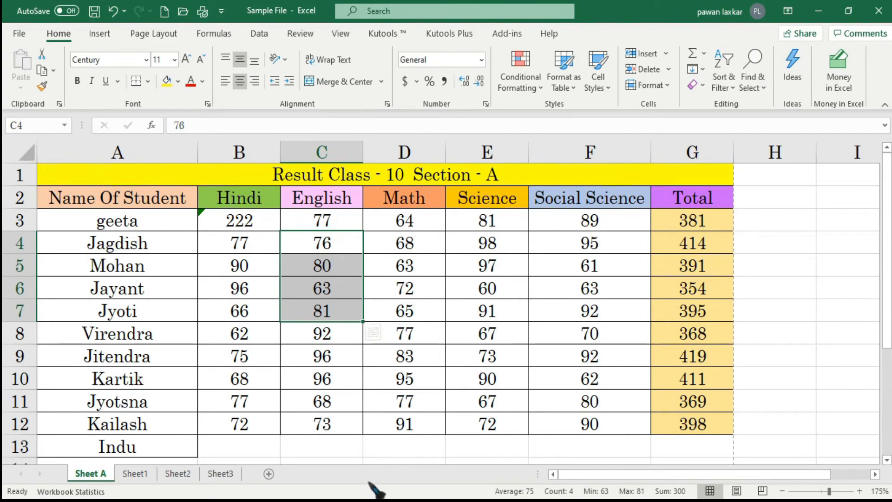
pyautogui.hotkey('ctrl', '2')
pyautogui.moveTo(103, 453); pyautogui.dragTo(113, 463)
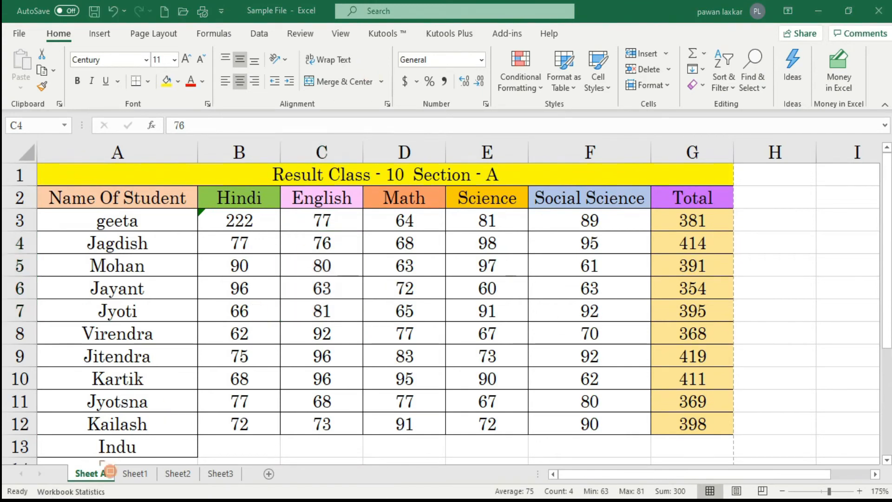
pyautogui.moveTo(524, 499); pyautogui.dragTo(692, 497)
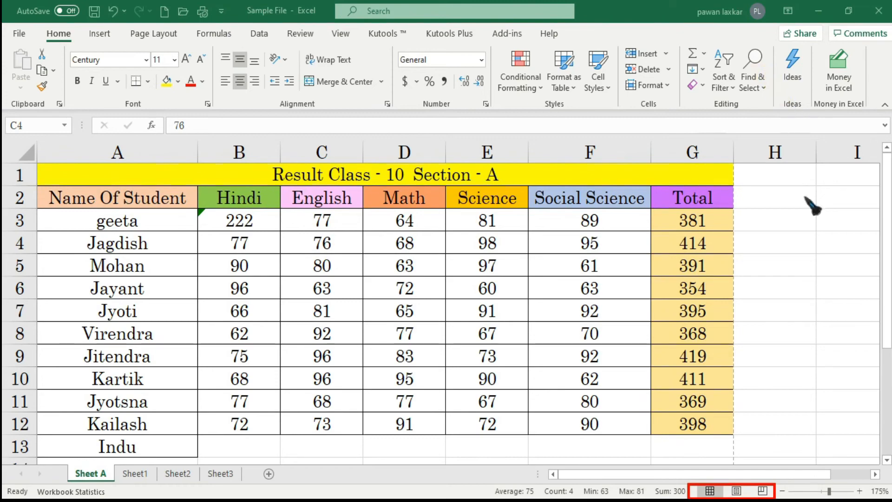
# - Switch Sheet A from Normal view to Page Layout view, and on to Page Break Preview
pyautogui.click(710, 491)
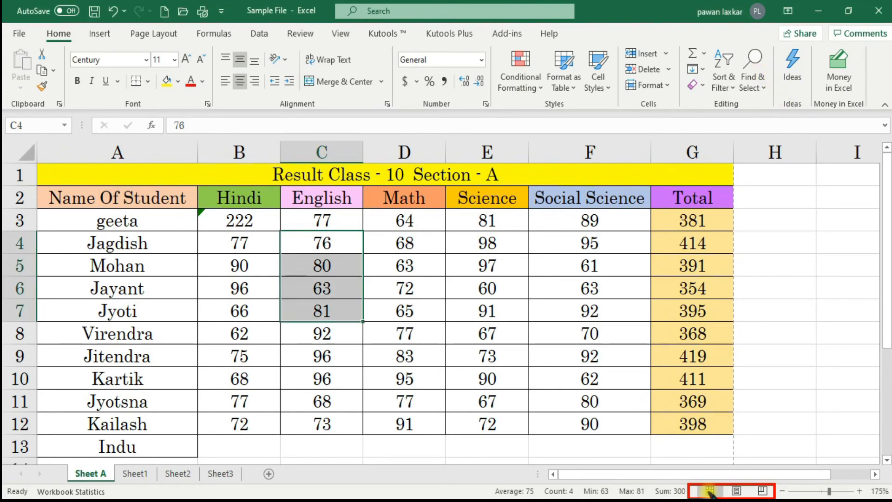
pyautogui.click(737, 491)
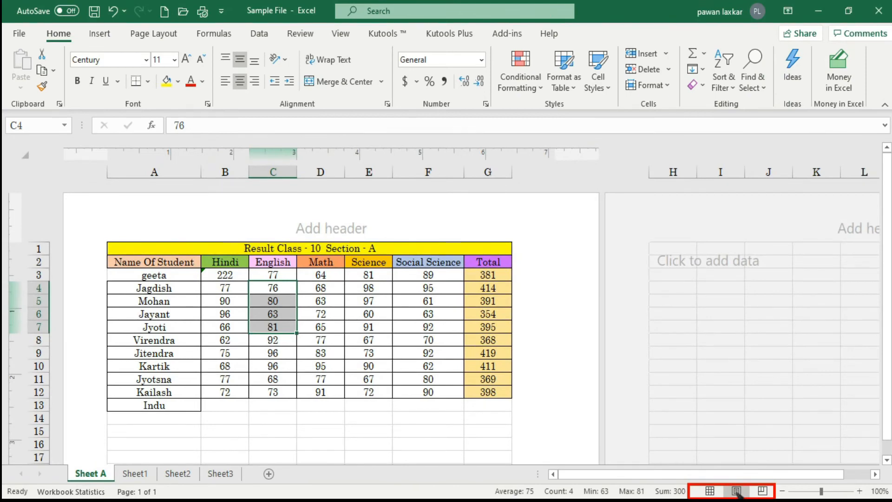
pyautogui.click(763, 491)
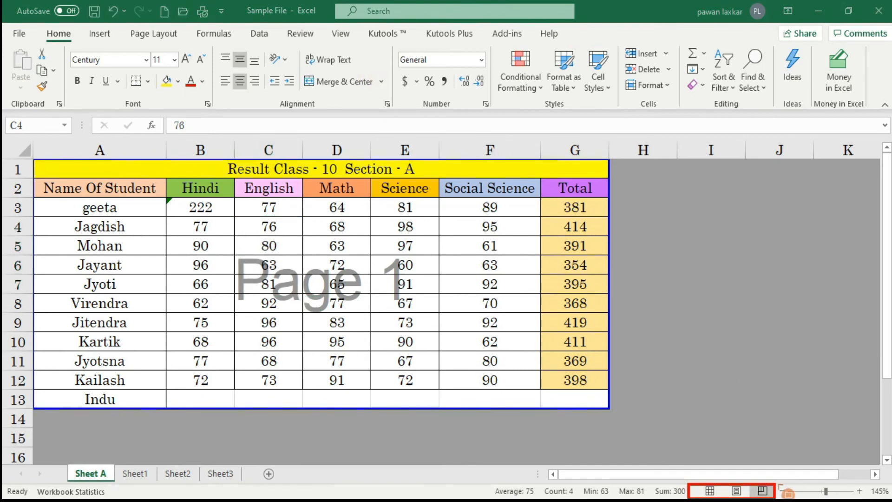
pyautogui.moveTo(777, 484)
pyautogui.mouseDown()
pyautogui.moveTo(827, 498)
pyautogui.moveTo(886, 498)
pyautogui.mouseUp()
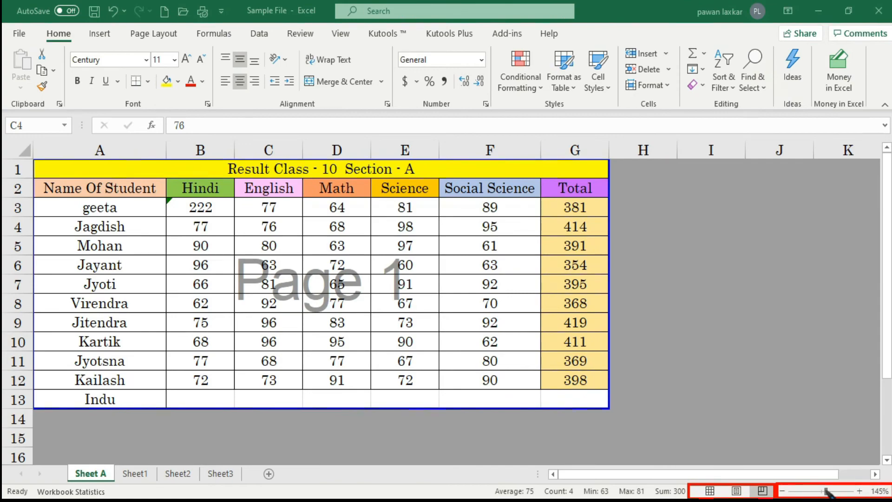
# - Zoom Sheet A in to 298%, out to 87%, and back in to 175%
pyautogui.moveTo(830, 493); pyautogui.dragTo(843, 493)
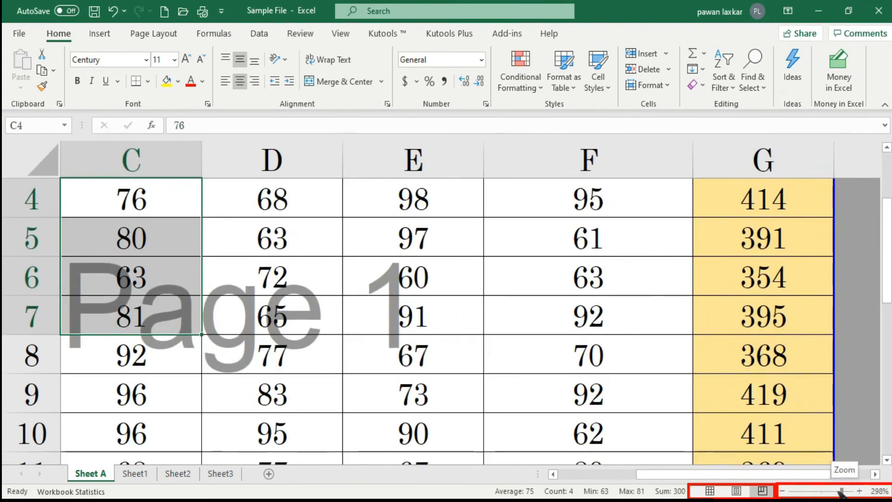
pyautogui.moveTo(843, 492); pyautogui.dragTo(818, 495)
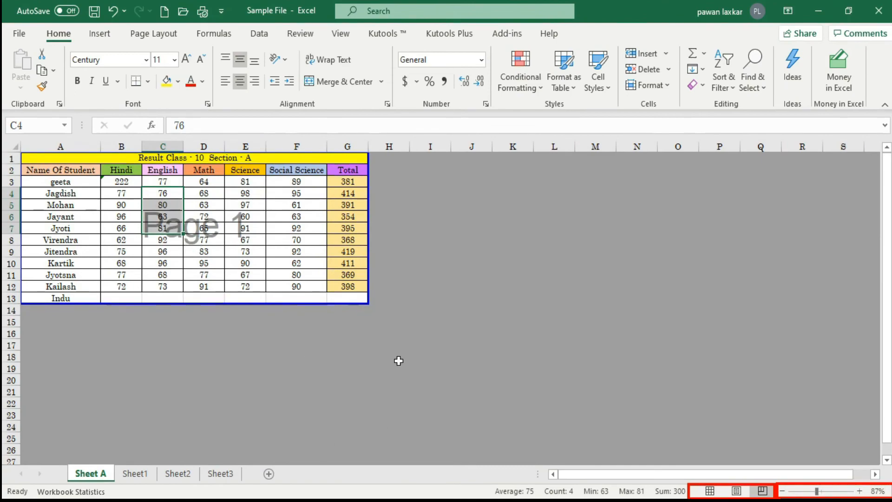
pyautogui.scroll(4, 307, 328)
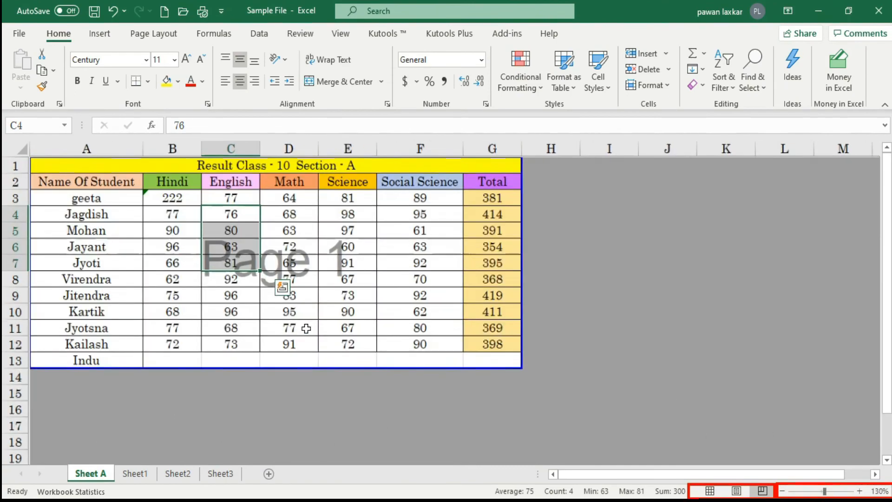
pyautogui.scroll(3, 306, 328)
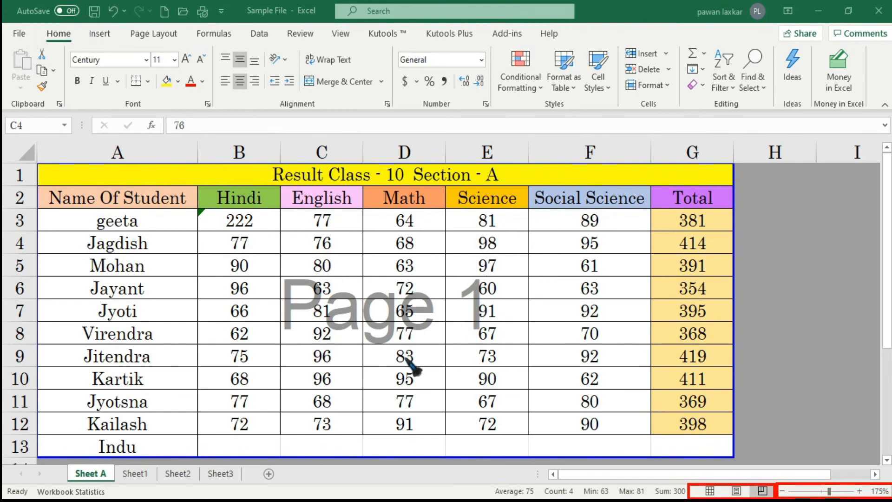
pyautogui.click(13, 33)
pyautogui.moveTo(3, 24)
pyautogui.mouseDown()
pyautogui.moveTo(73, 43)
pyautogui.moveTo(287, 56)
pyautogui.moveTo(574, 46)
pyautogui.mouseUp()
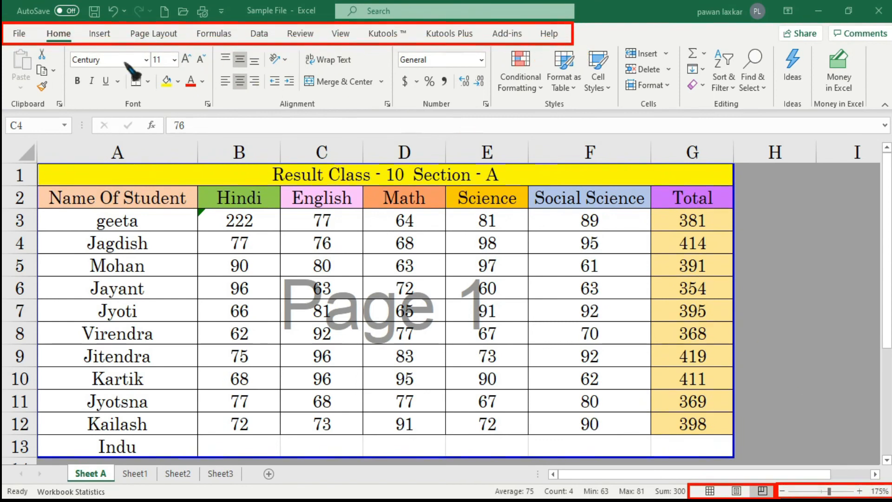
pyautogui.click(144, 34)
pyautogui.click(214, 34)
pyautogui.click(259, 33)
pyautogui.click(300, 33)
pyautogui.click(341, 33)
pyautogui.click(449, 34)
pyautogui.click(497, 34)
pyautogui.click(548, 33)
pyautogui.click(56, 35)
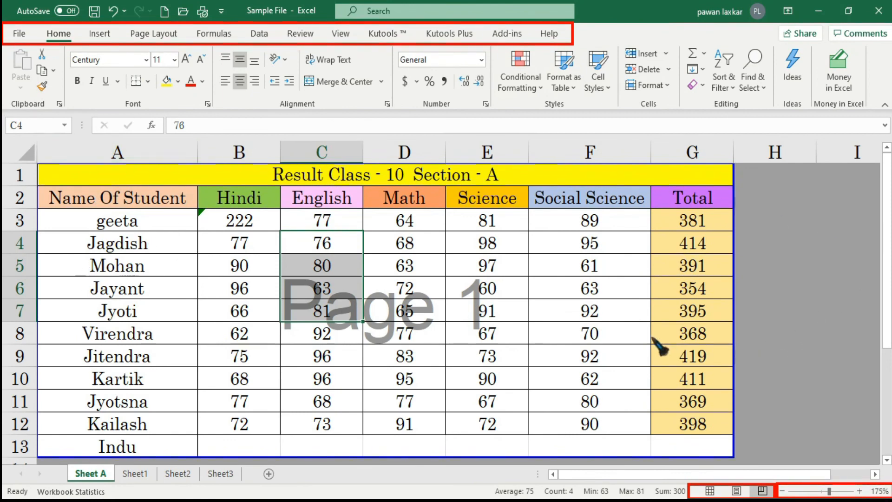
pyautogui.click(640, 322)
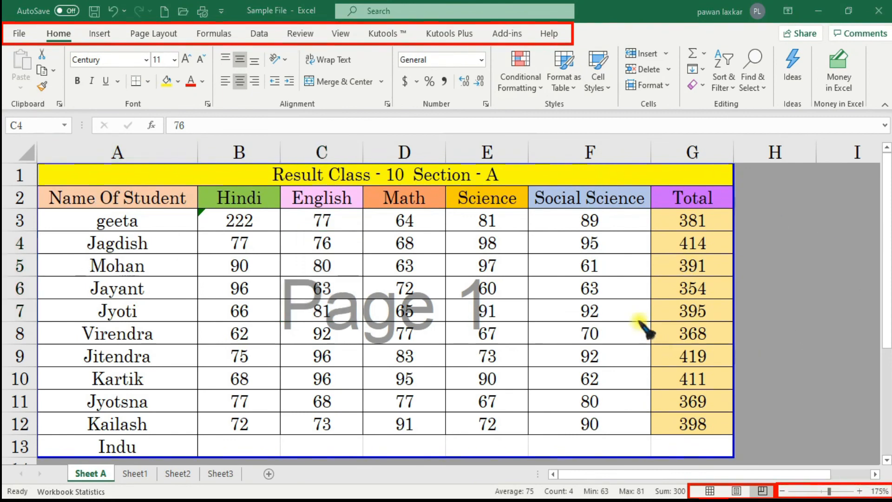
pyautogui.click(129, 125)
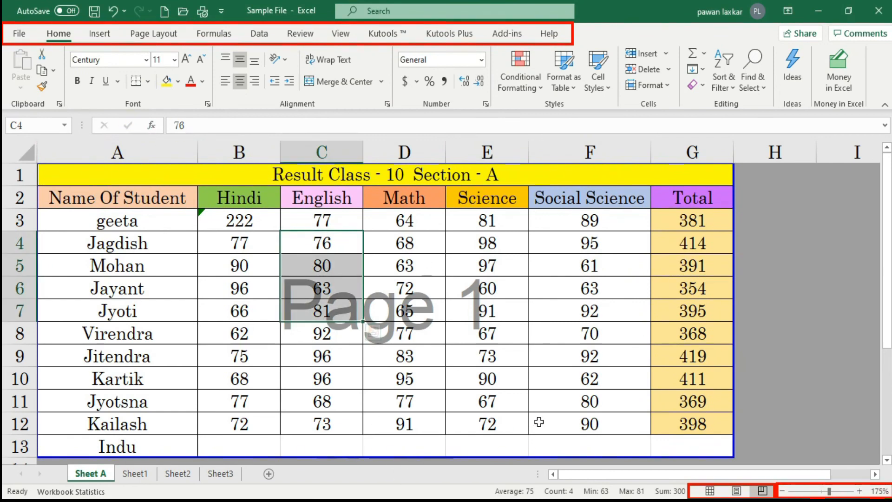